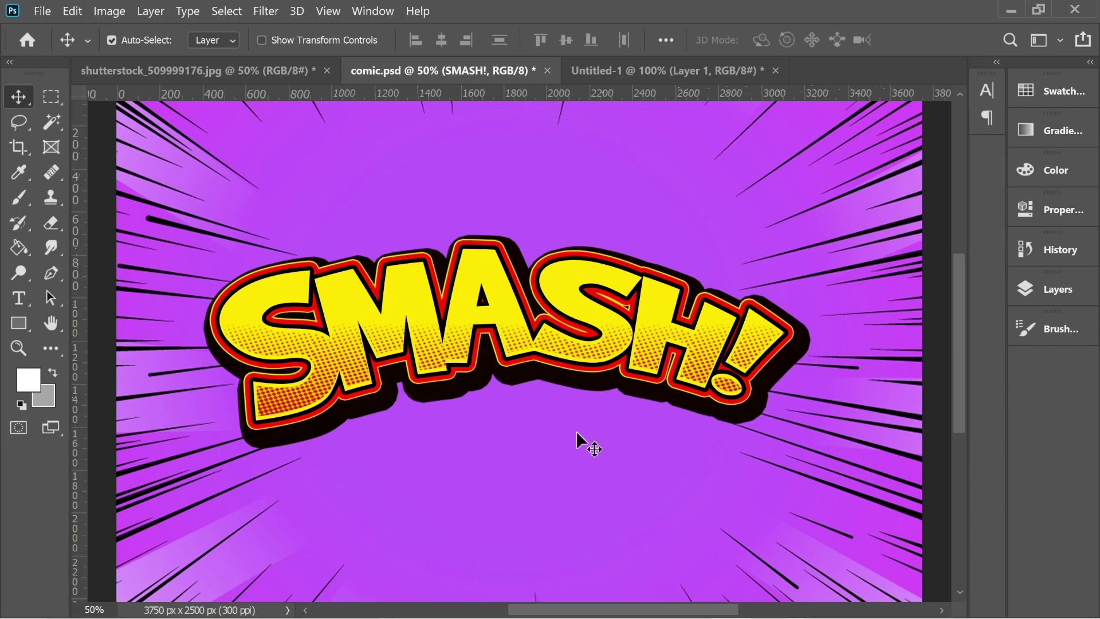
Expand the Layers panel to show the SMASH! text layer and its stack of effects
left_click(1048, 289)
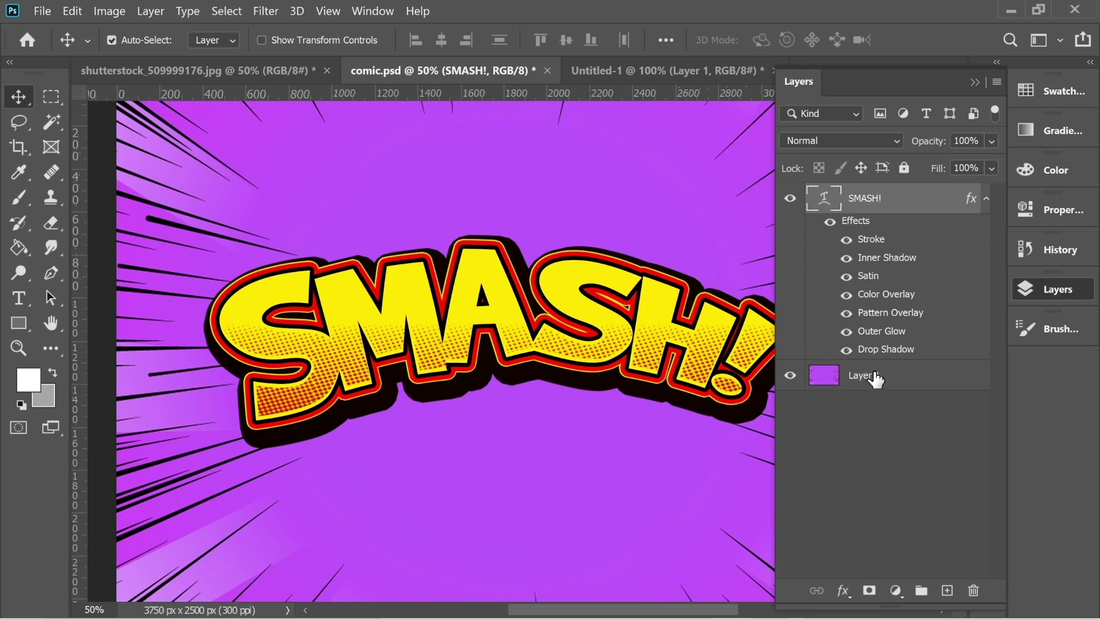
Hide all SMASH! layer effects, check the text in edit mode, commit it and zoom out
left_click(830, 221)
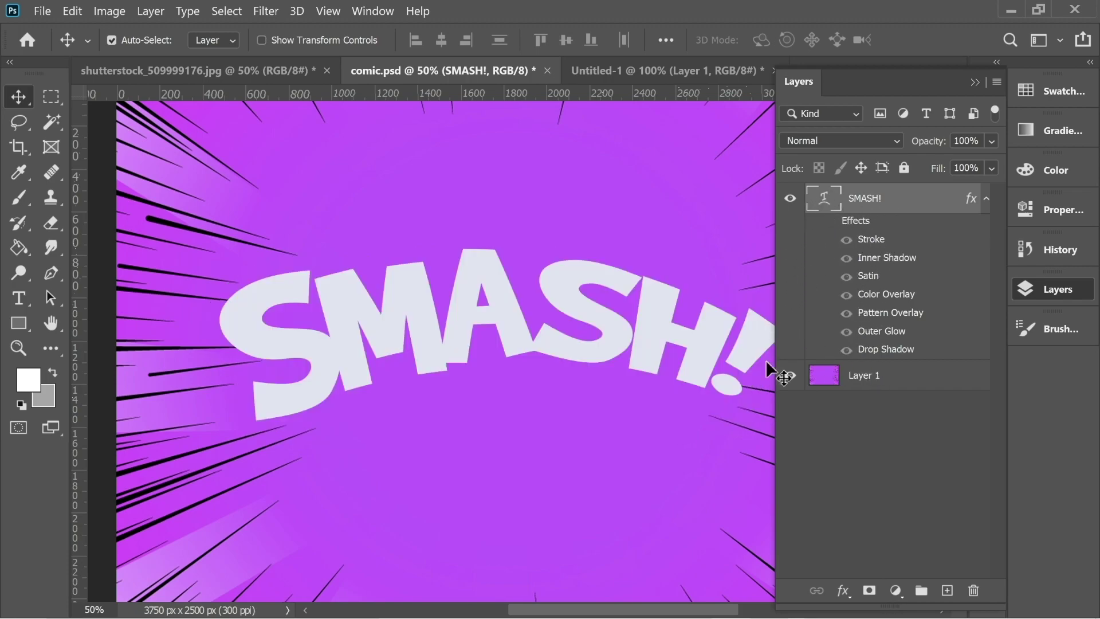
double_click(506, 287)
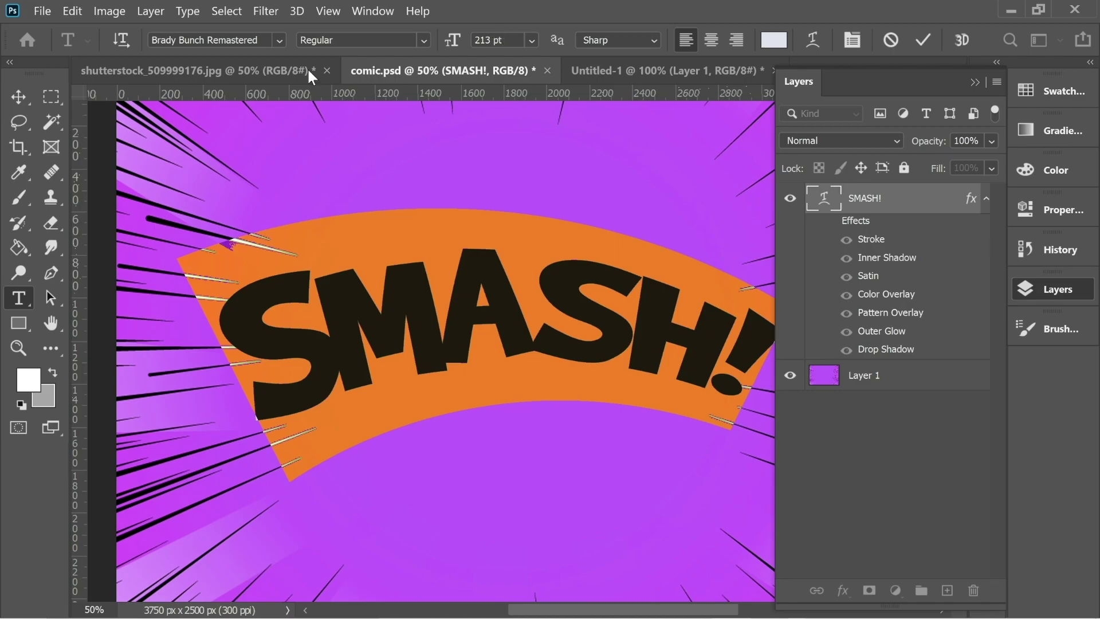
left_click(19, 96)
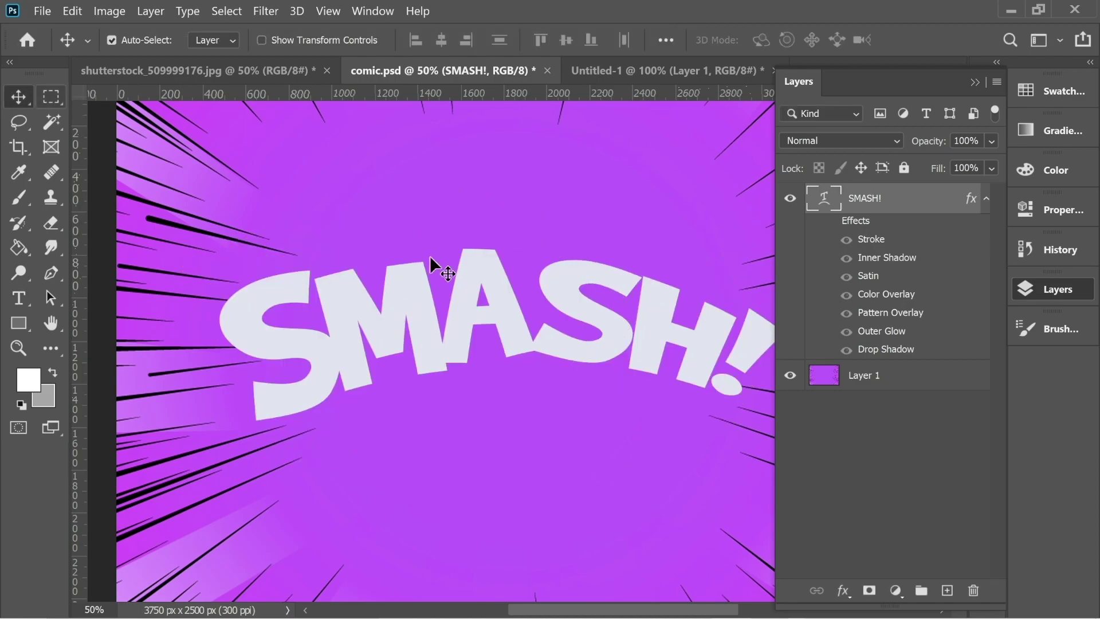
scroll(558, 363, "down", 1)
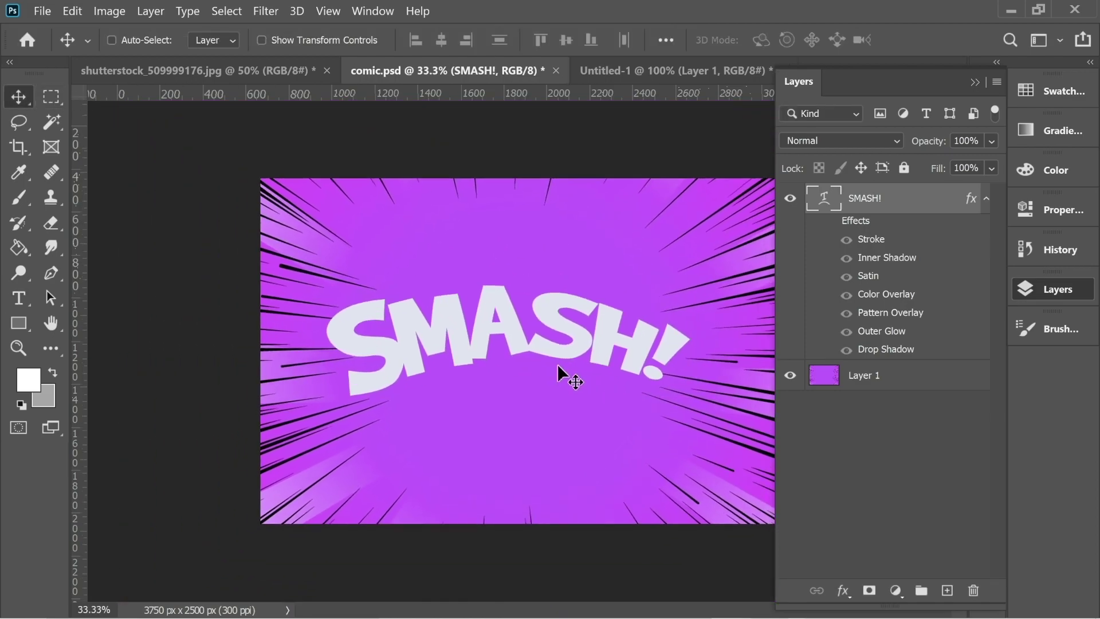
scroll(558, 363, "down", 1)
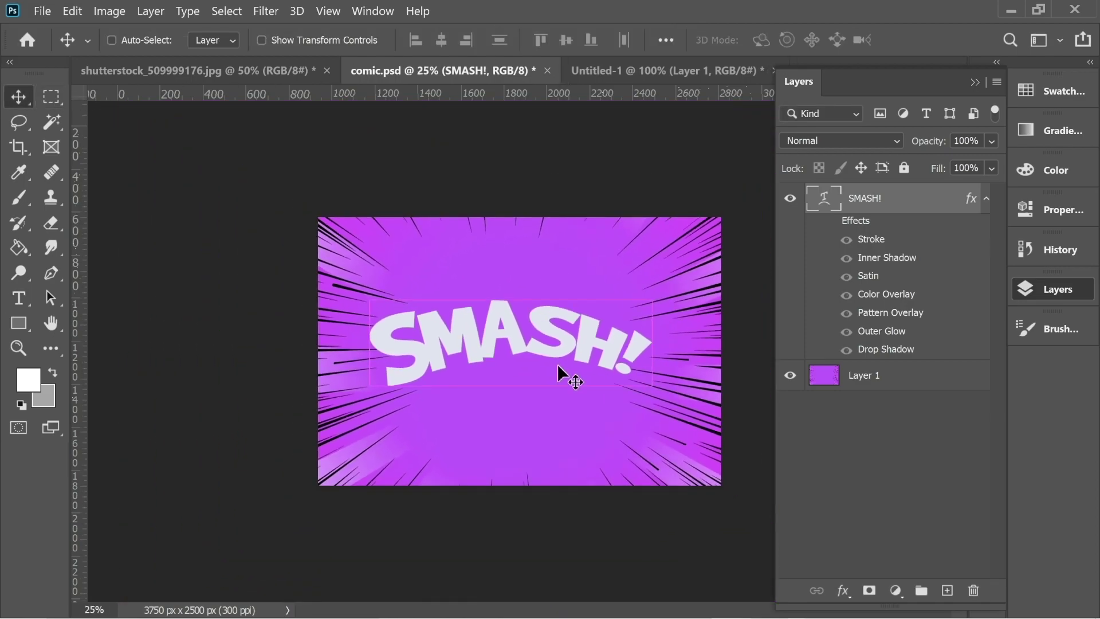
Hide the original SMASH! layer and type a new SMASH! text on a fresh layer near centre
left_click(790, 199)
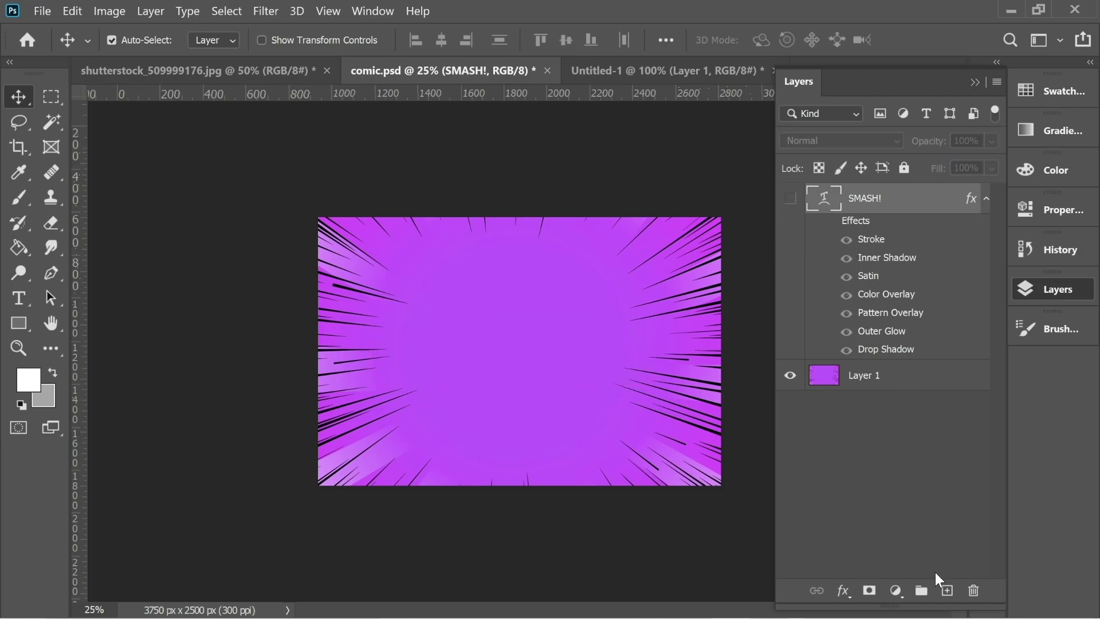
left_click(947, 590)
left_click(18, 299)
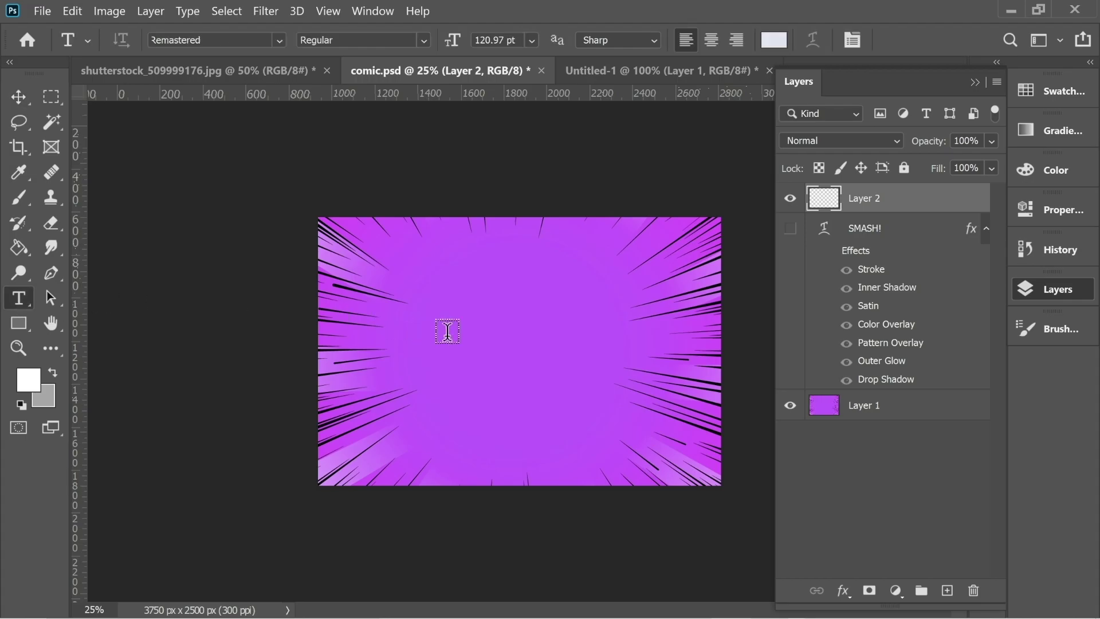
left_click(464, 339)
type("SMASH!")
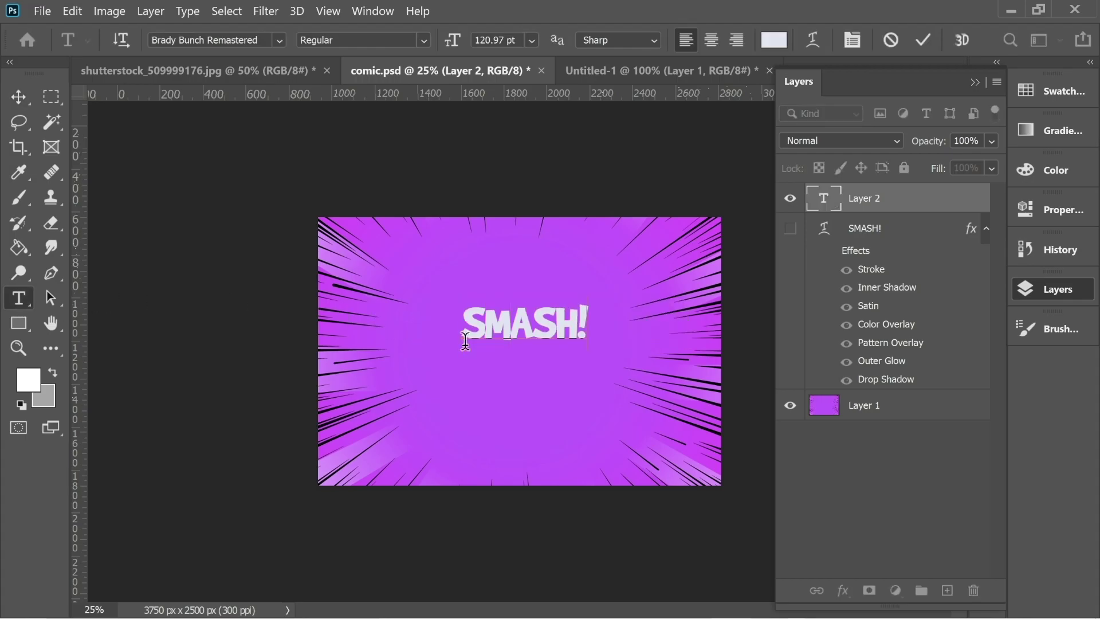
left_click(20, 96)
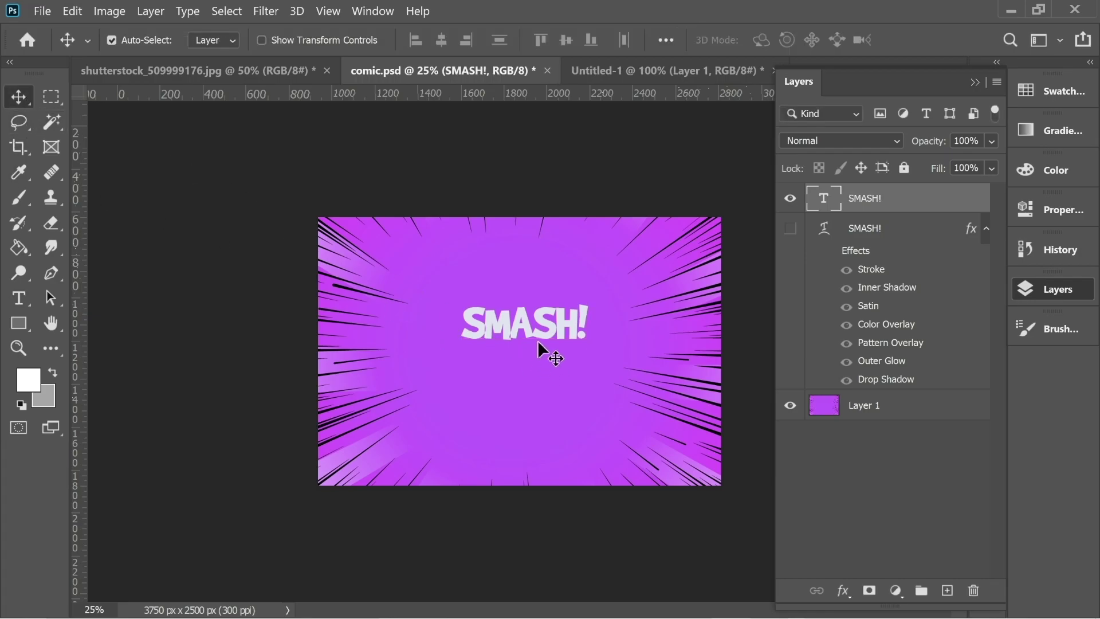
double_click(540, 336)
left_click(20, 96)
left_click_drag(550, 333, 539, 344)
Resize the new SMASH! text to 213 pt and move it toward the canvas centre
key("ctrl+plus")
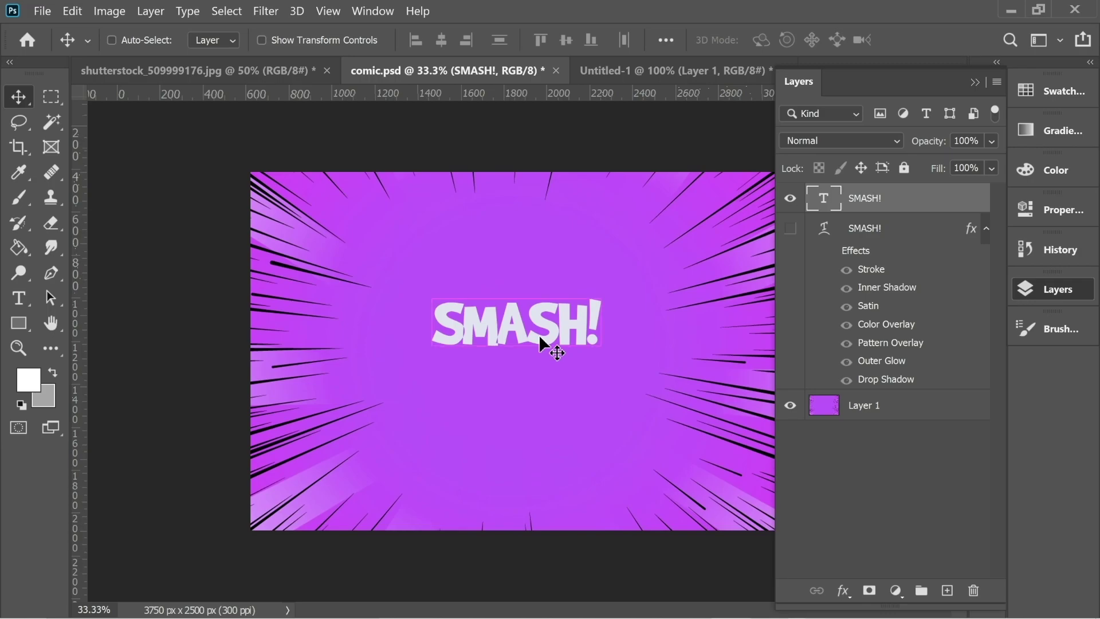
key("ctrl+plus")
scroll(515, 335, "right", 3)
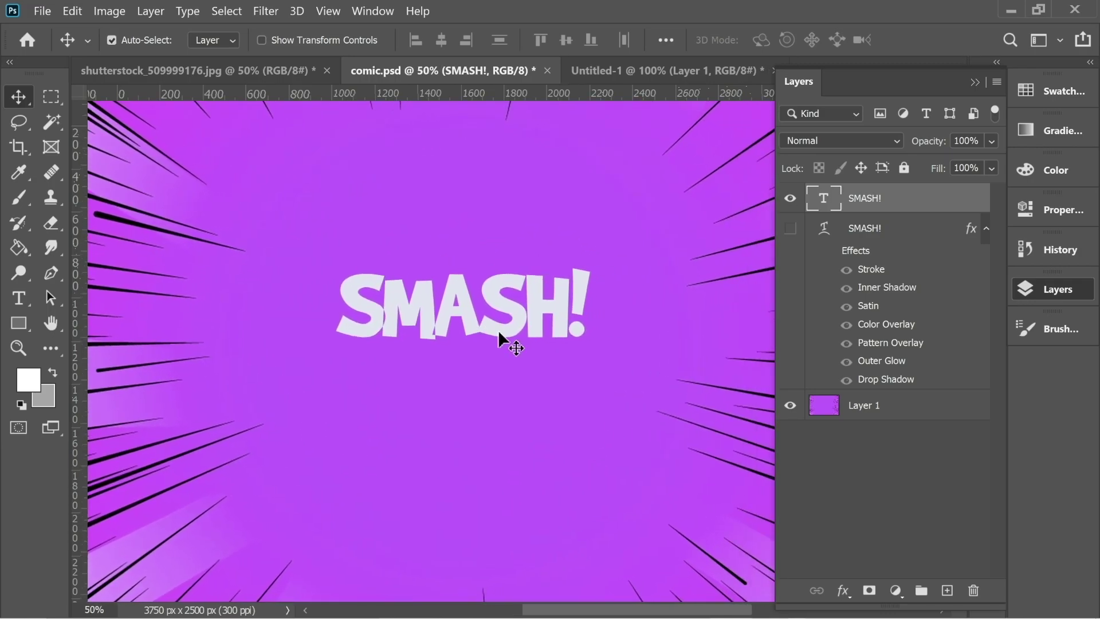
double_click(524, 289)
left_click_drag(516, 39, 422, 36)
type("213")
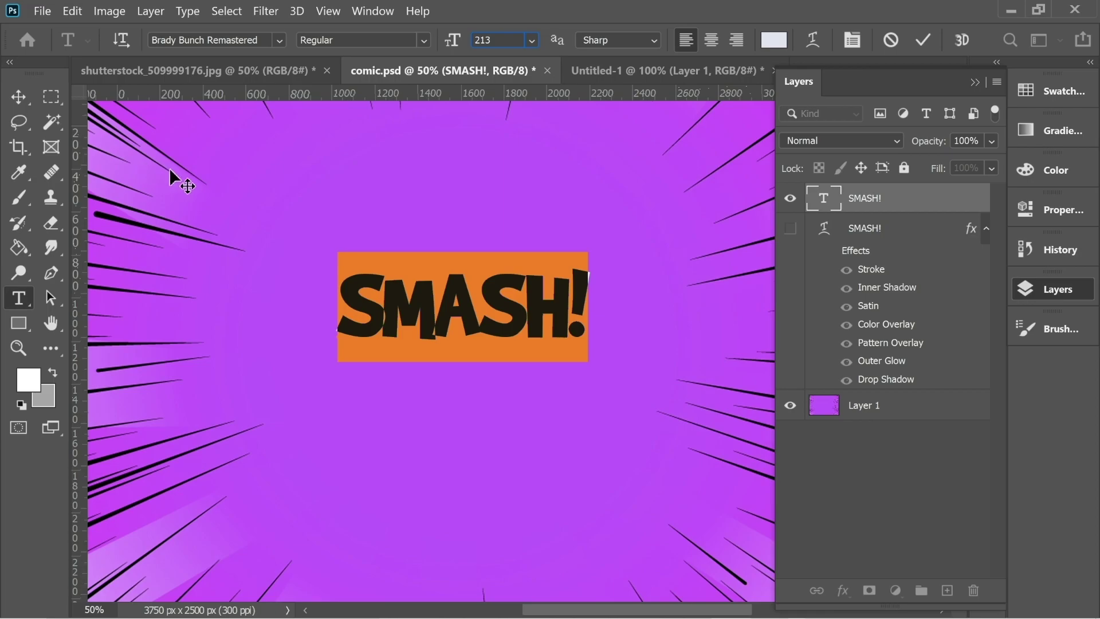
key("Return")
key("Escape")
key("v")
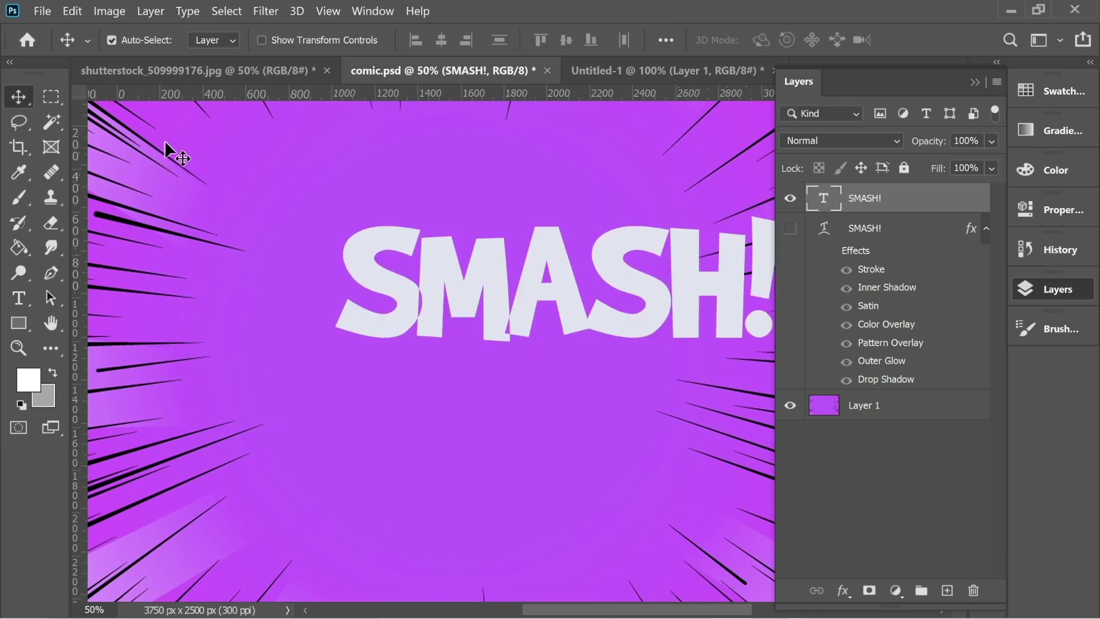
left_click_drag(500, 287, 393, 325)
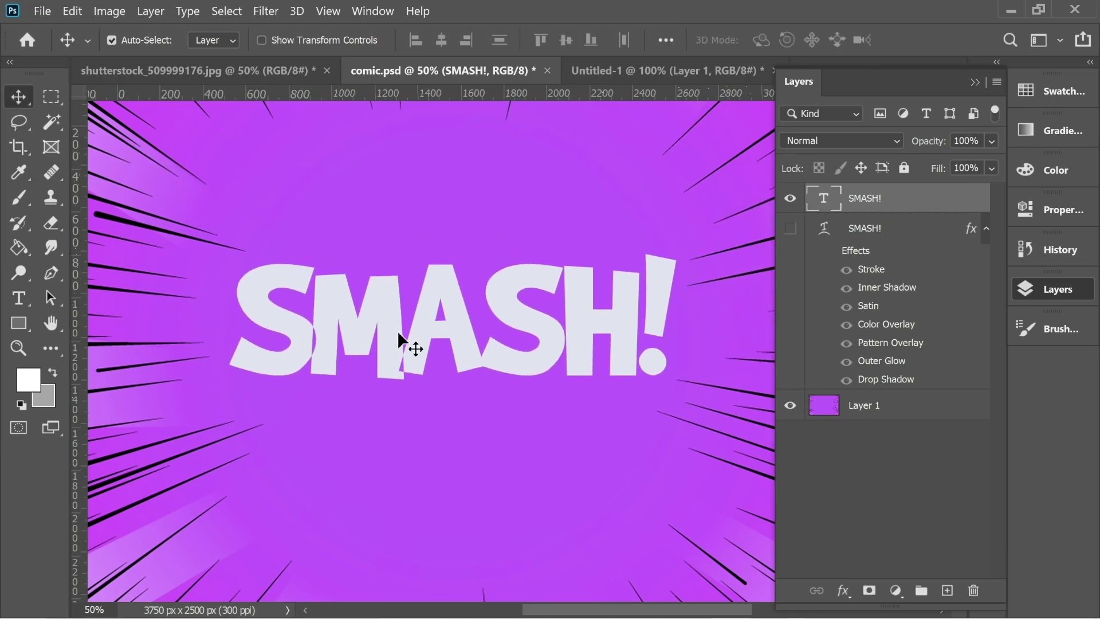
Warp the new SMASH! text with the Arc style, Bend 30% and Horizontal Distortion -31%
right_click(872, 200)
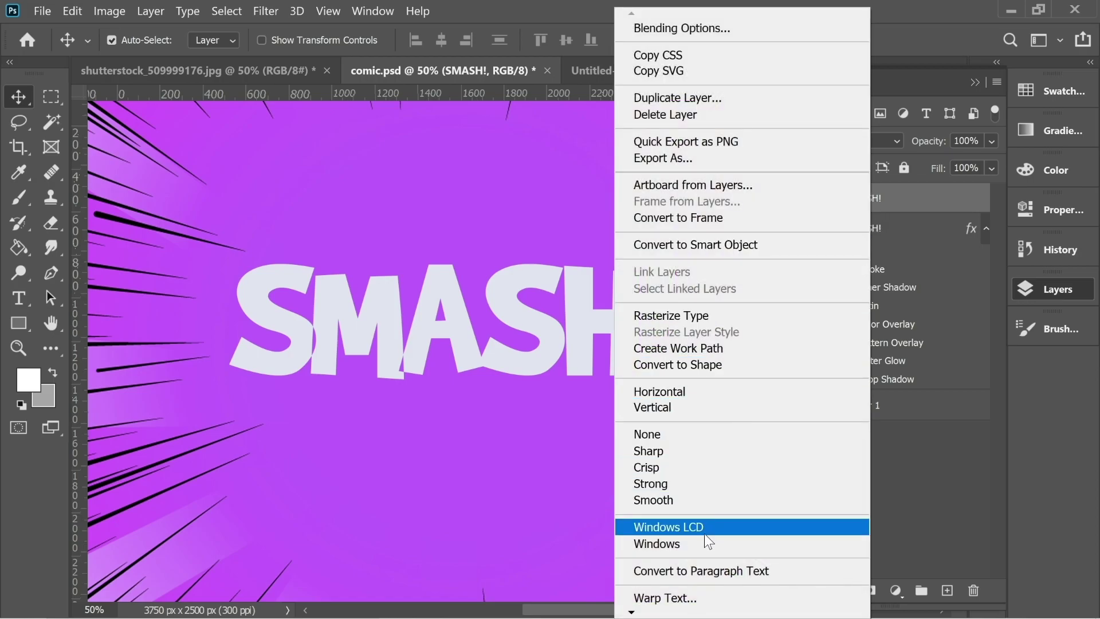
left_click(679, 596)
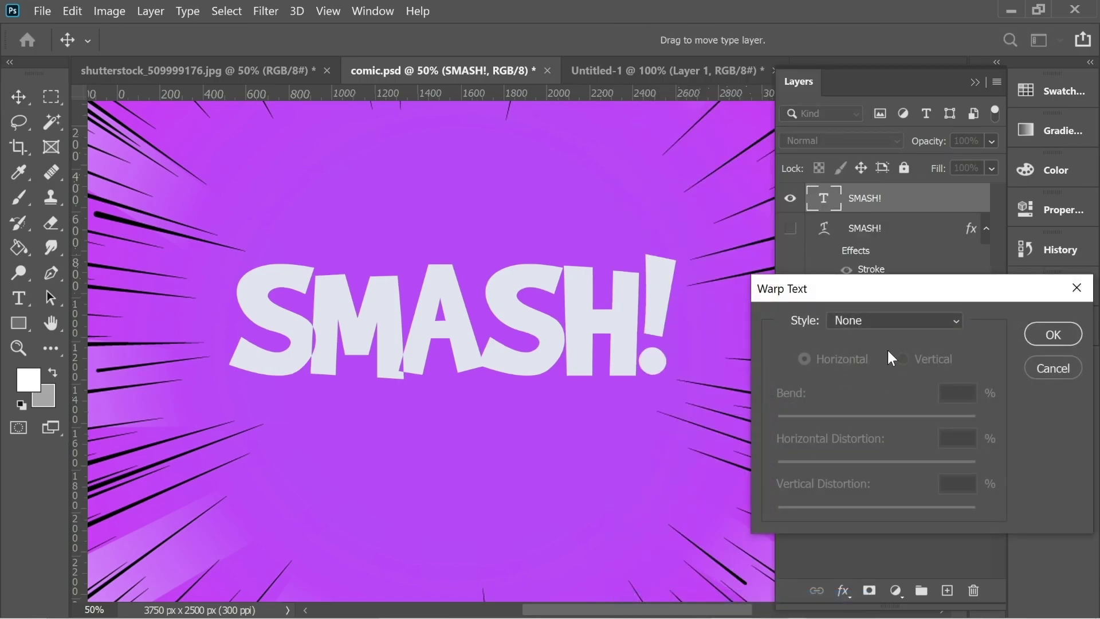
left_click(872, 321)
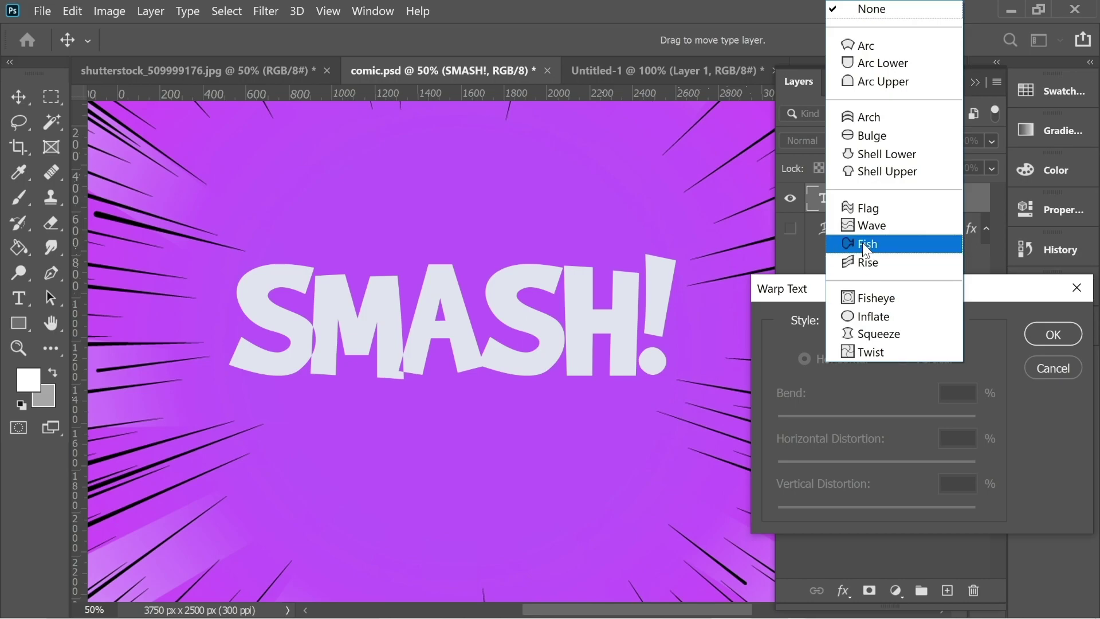
left_click(874, 40)
left_click_drag(967, 393, 892, 394)
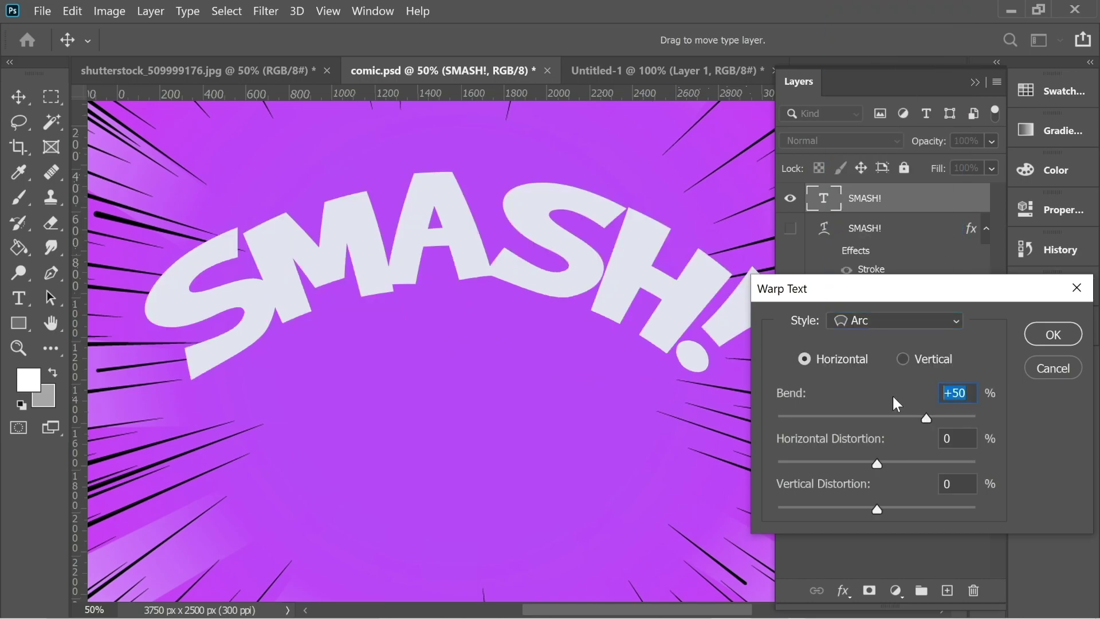
type("30")
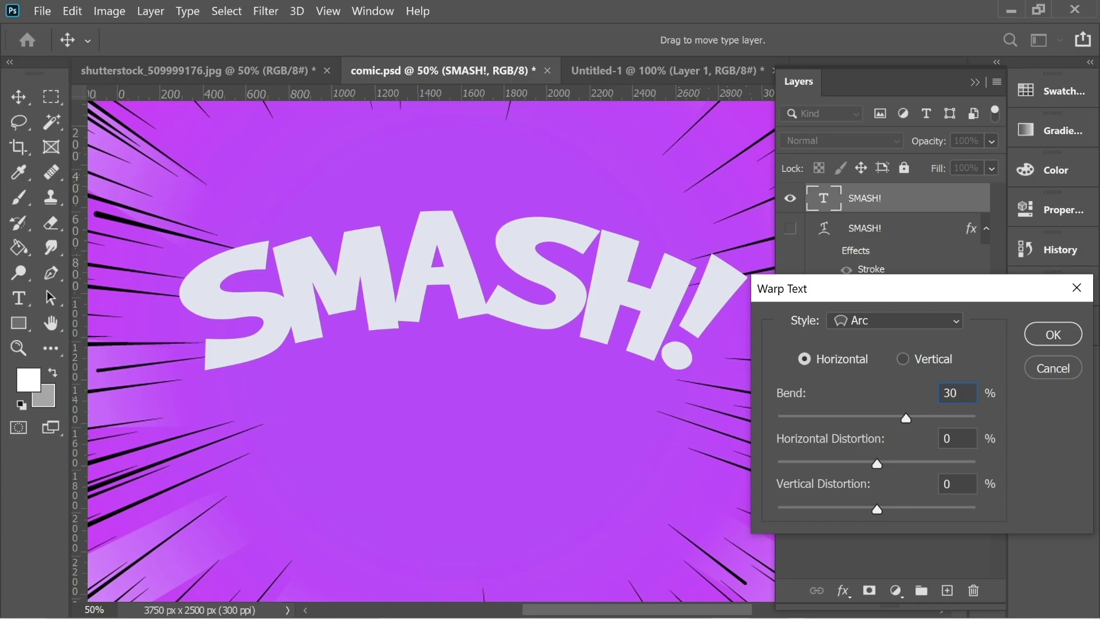
left_click(953, 438)
type("-31")
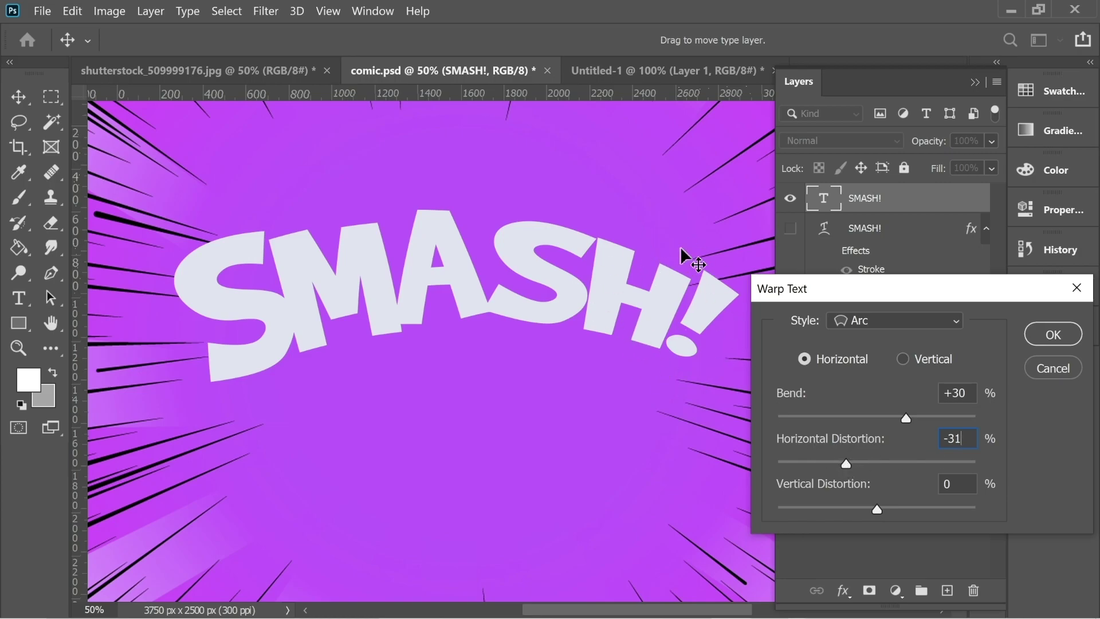
mouse_move(839, 457)
left_mouse_down()
mouse_move(904, 463)
mouse_move(846, 465)
left_mouse_up()
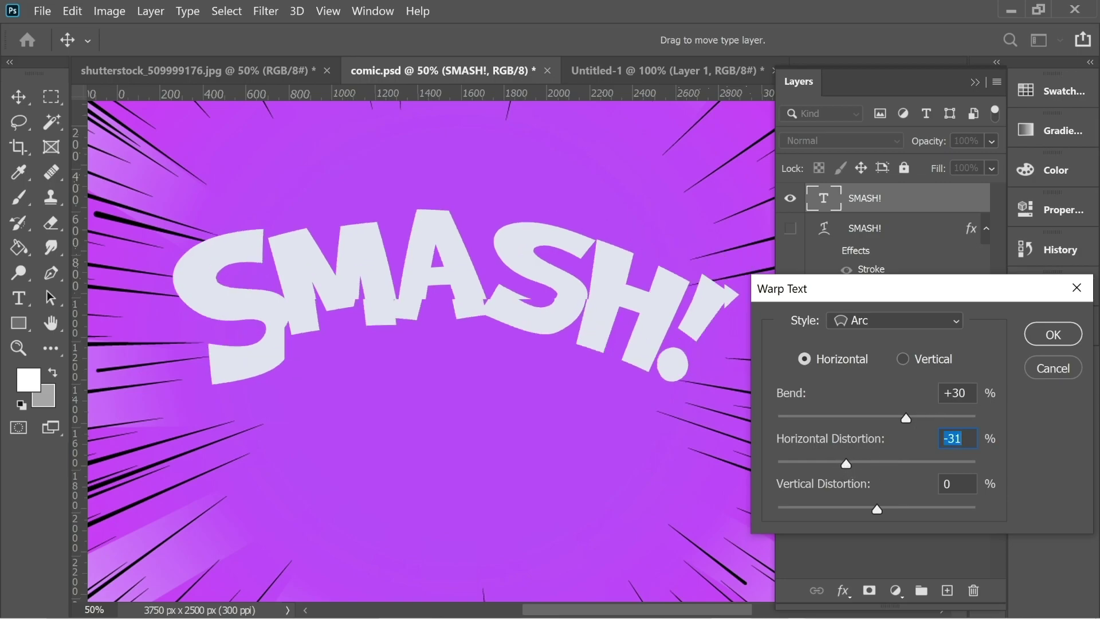
left_click(955, 447)
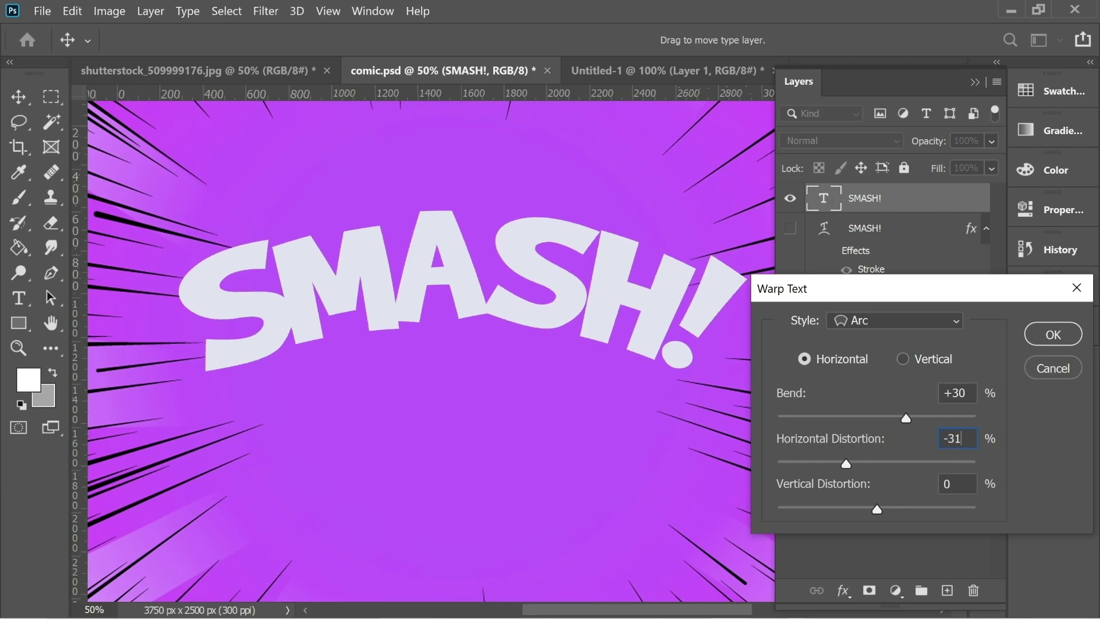
Apply the arc warp, compare it with the original styled text, then delete the new plain layer
left_click(1051, 335)
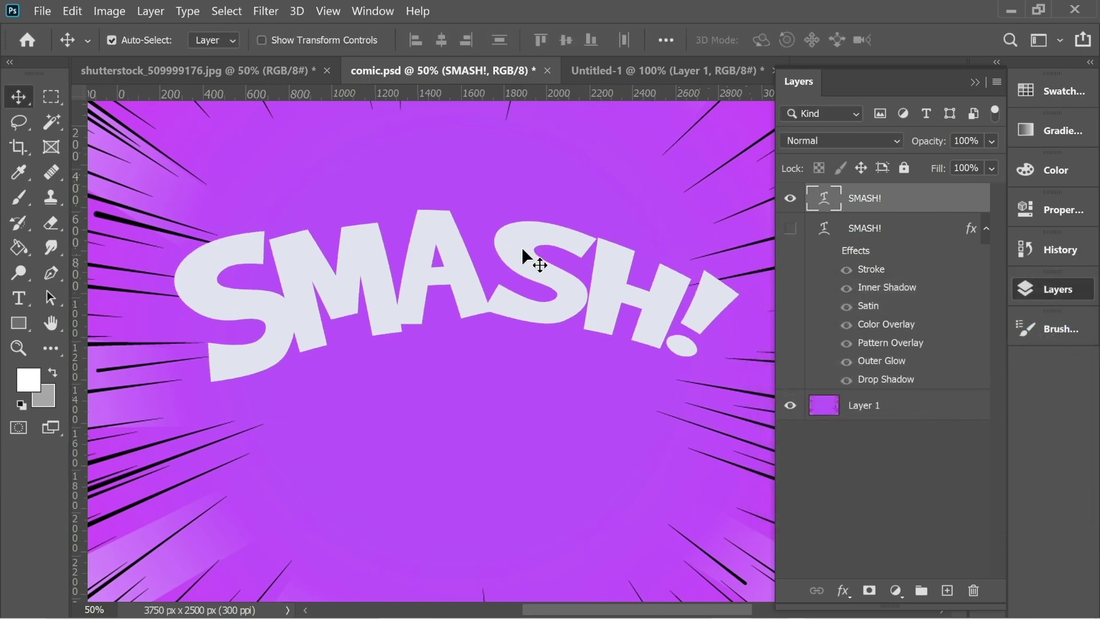
left_click_drag(521, 247, 511, 157)
left_click(791, 228)
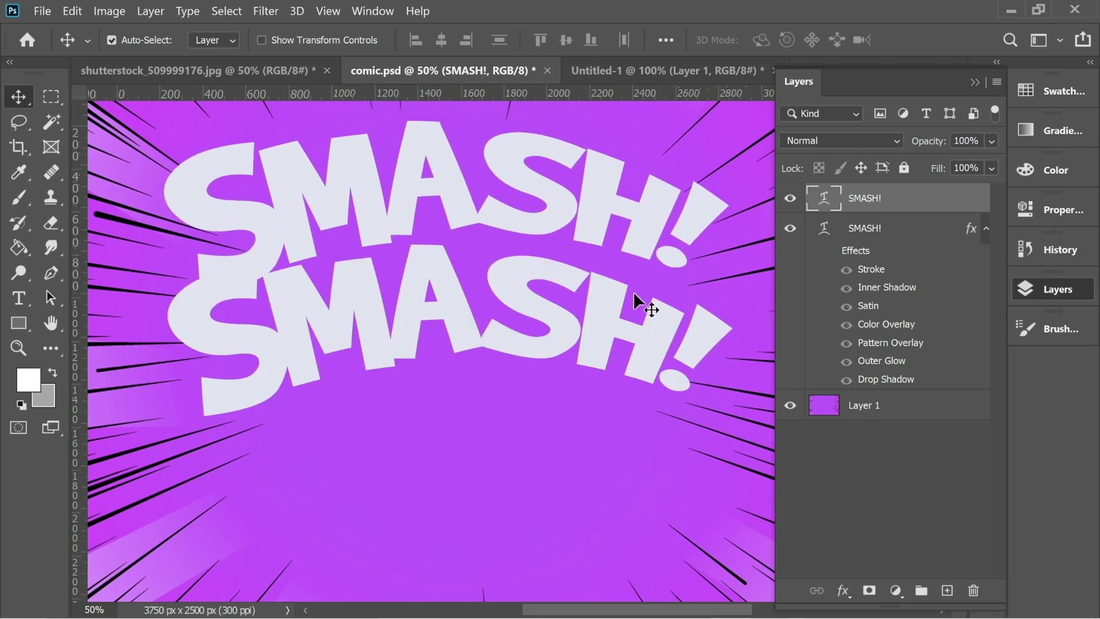
left_click_drag(540, 239, 521, 205)
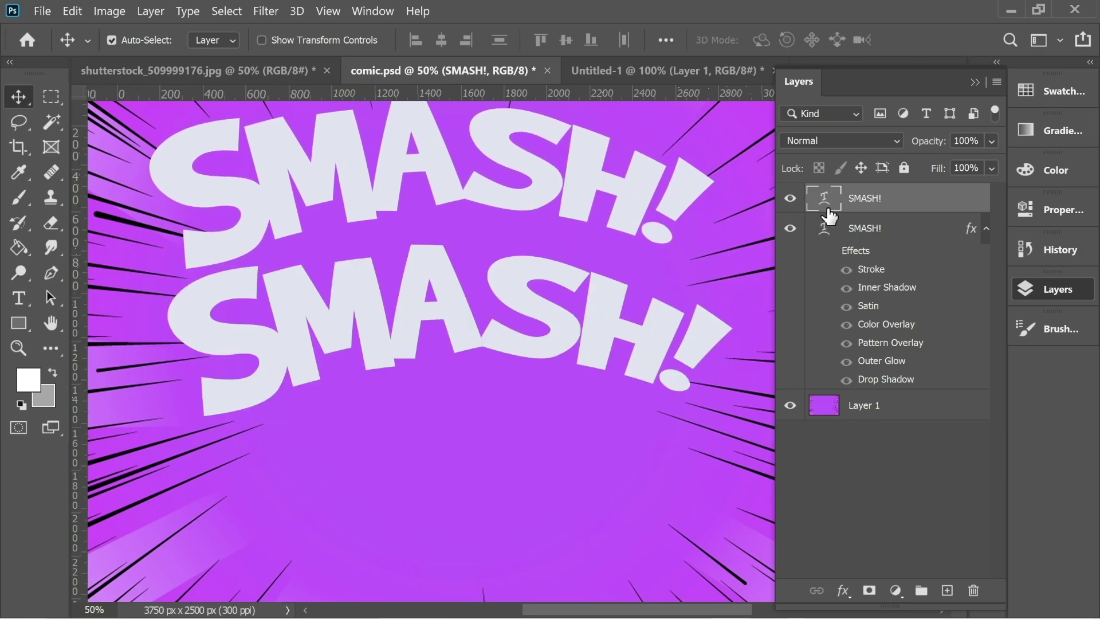
left_click_drag(868, 200, 974, 592)
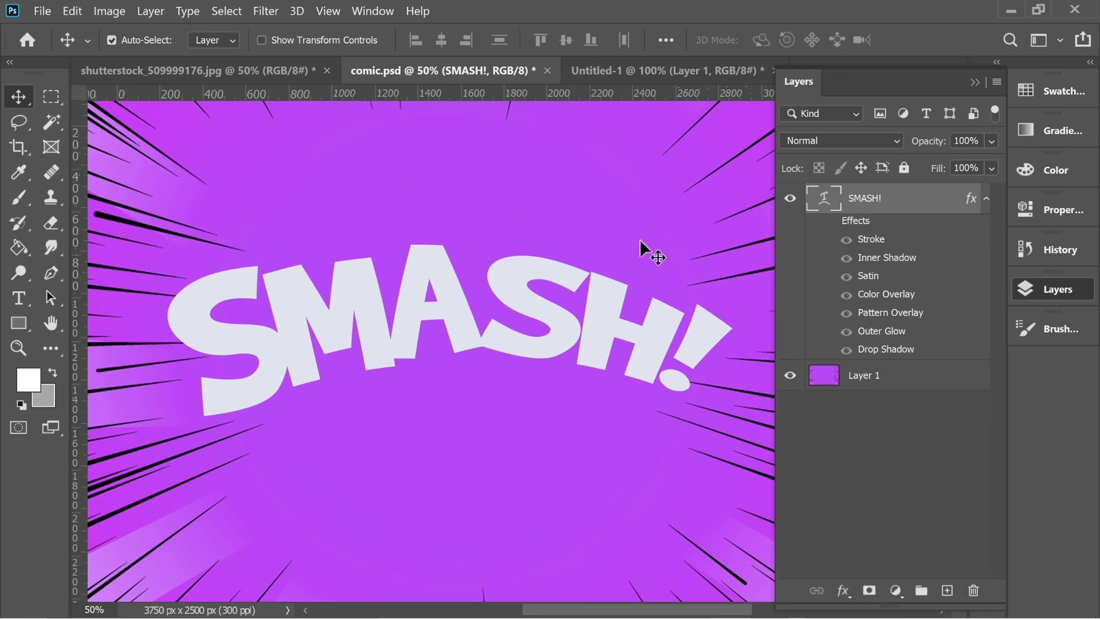
Turn the original SMASH! layer's effects back on and bring up its Blending Options
left_click(830, 222)
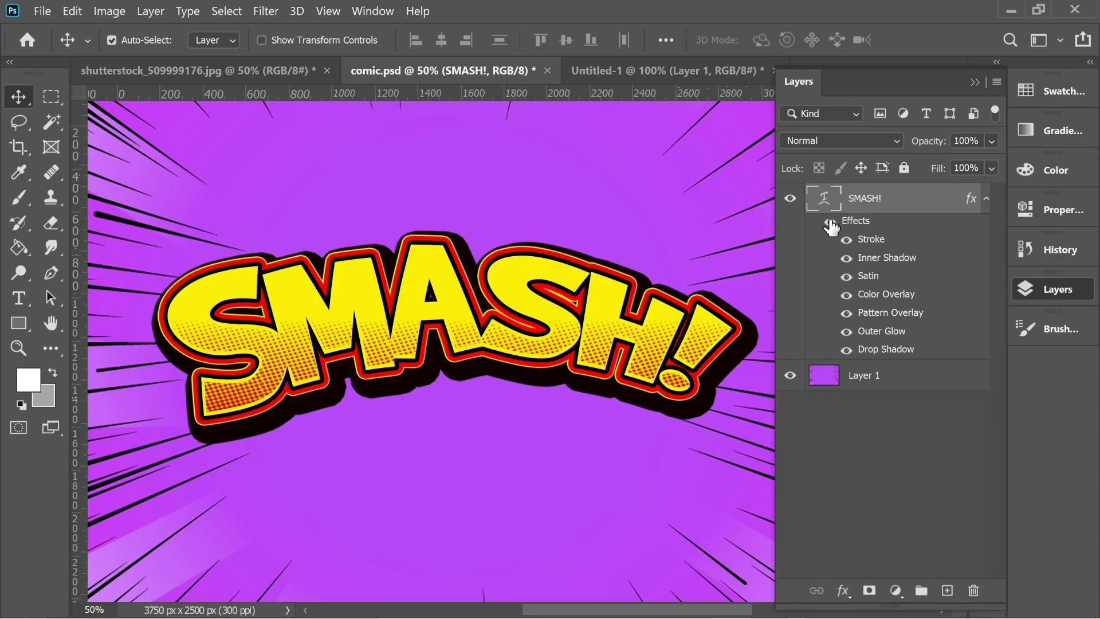
double_click(863, 222)
key("Escape")
right_click(859, 197)
left_click(681, 20)
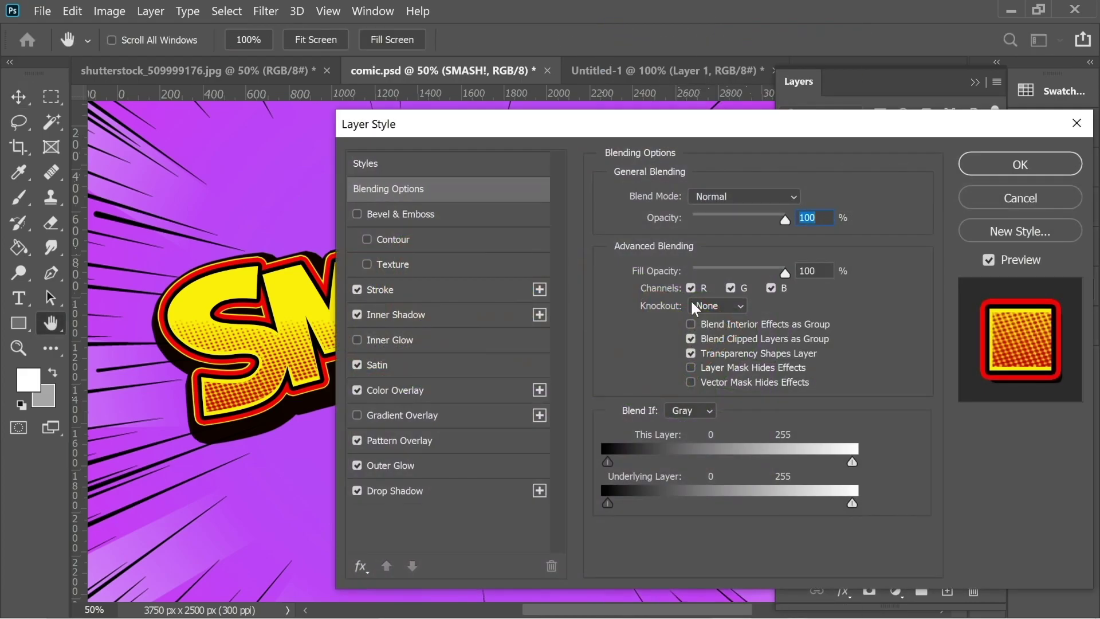
left_click_drag(435, 122, 740, 115)
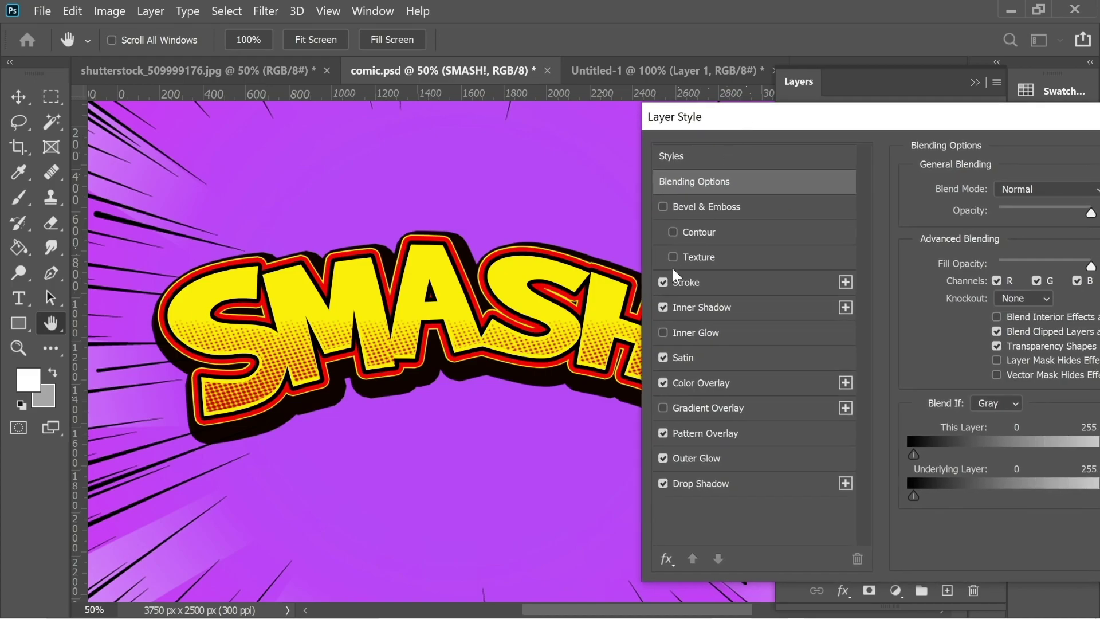
Uncheck Stroke, Inner Shadow, Inner Glow, Satin, Color Overlay, Pattern Overlay, Outer Glow and Drop Shadow, then confirm
left_click(663, 282)
left_click(663, 307)
left_click(663, 332)
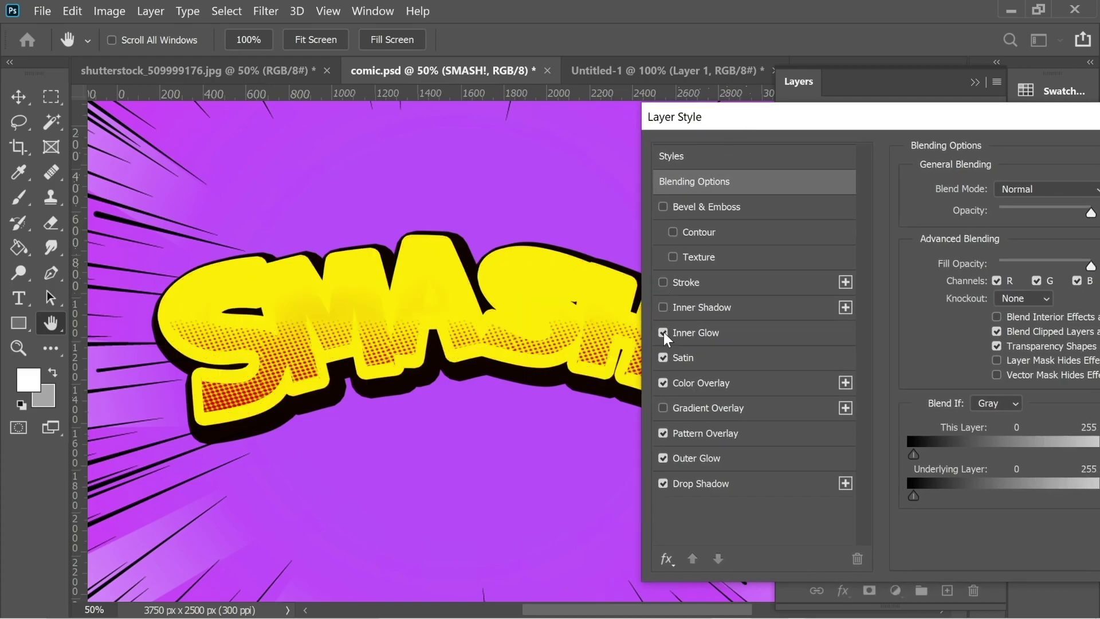
left_click(663, 332)
left_click(663, 357)
left_click(663, 382)
left_click(663, 433)
left_click(663, 458)
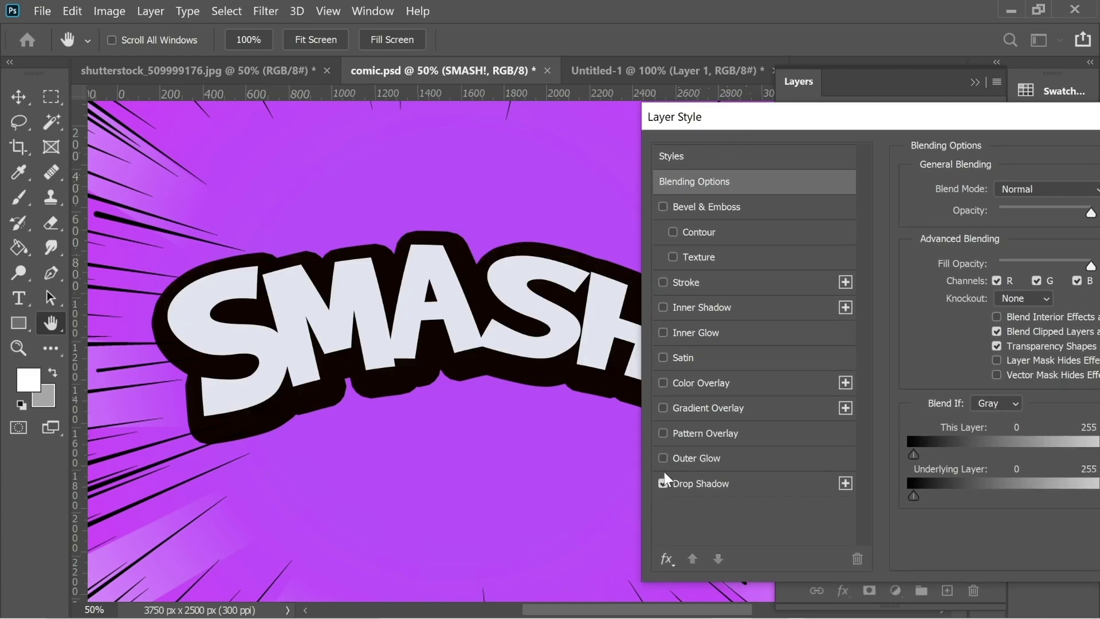
left_click(663, 481)
left_click_drag(731, 116, 322, 136)
left_click(892, 219)
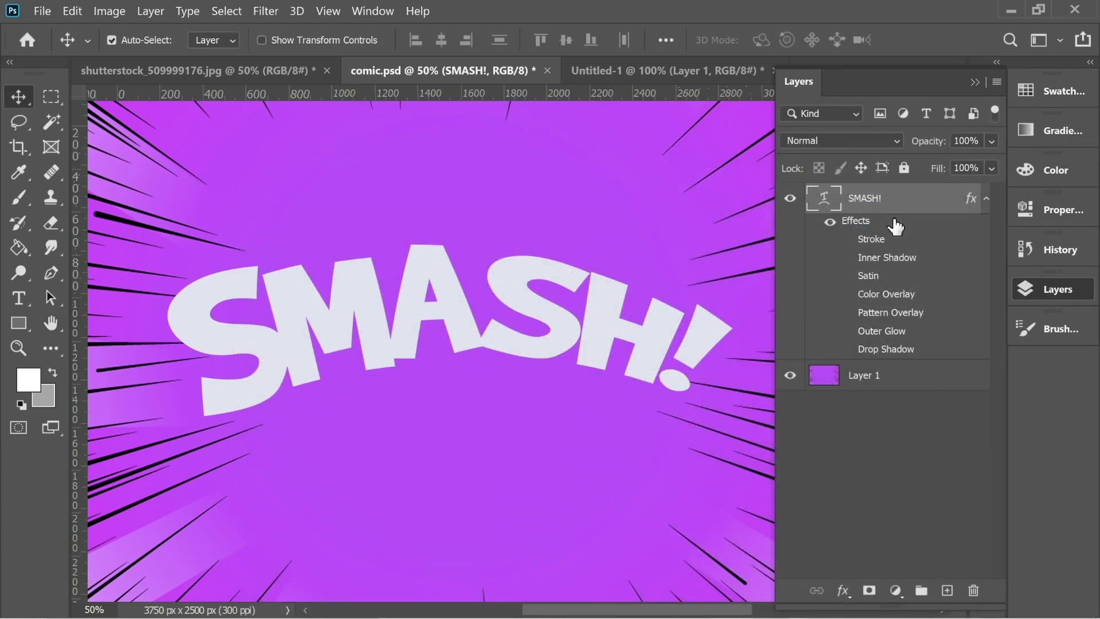
key("ctrl+minus")
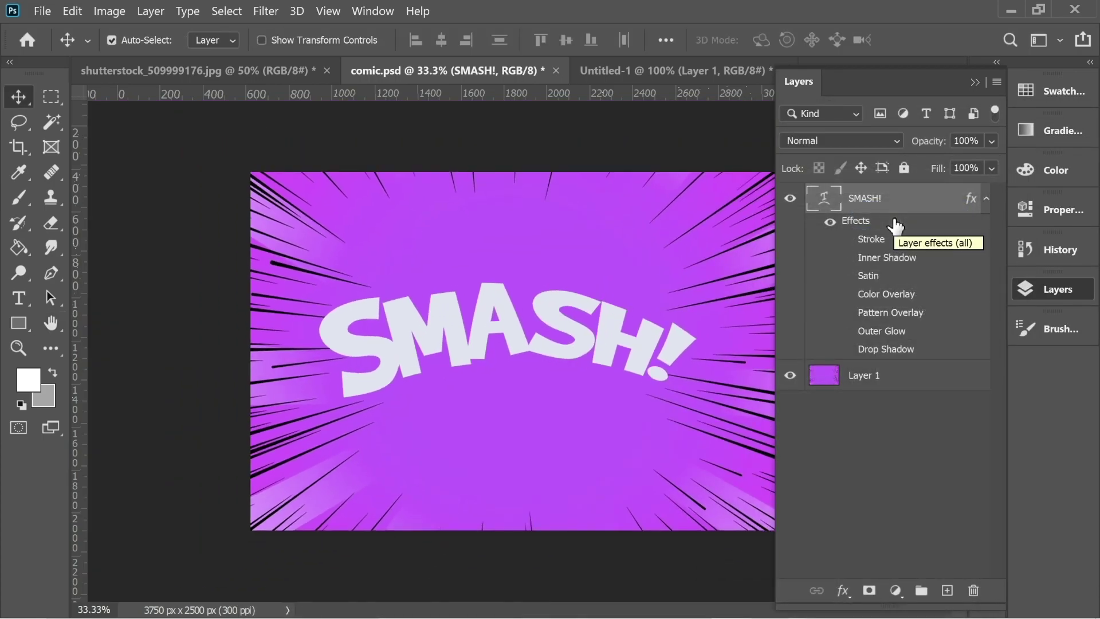
Bring up the Stroke effect settings and re-enable the Stroke on the SMASH! text
double_click(875, 246)
mouse_move(585, 150)
left_mouse_down()
mouse_move(1004, 91)
mouse_move(889, 90)
left_mouse_up()
left_click(603, 258)
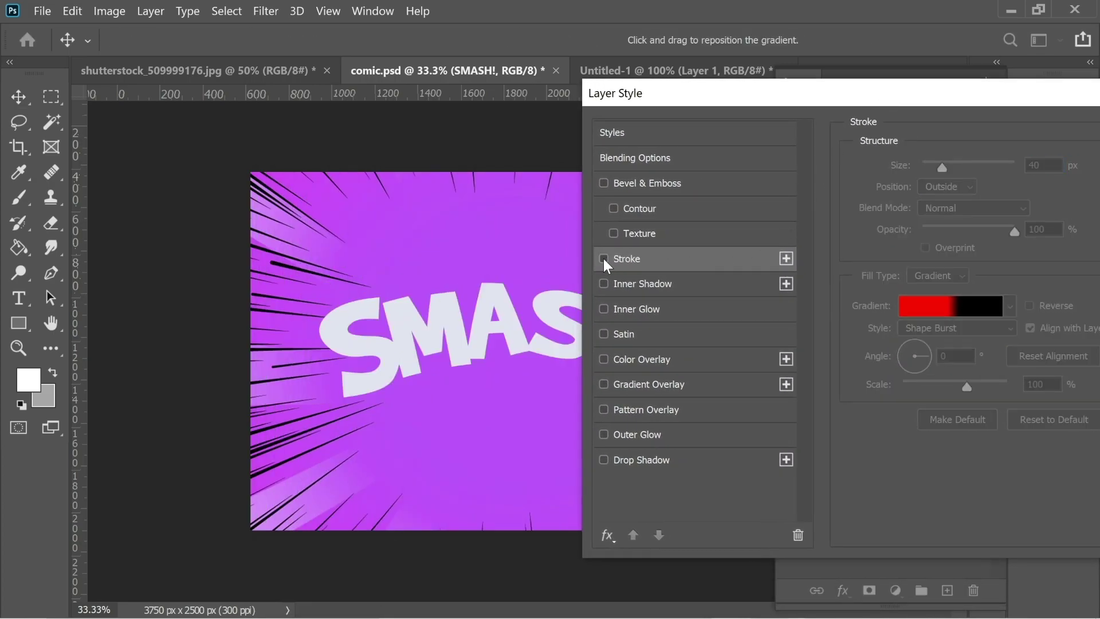
left_click(603, 258)
left_click(603, 259)
left_click(603, 258)
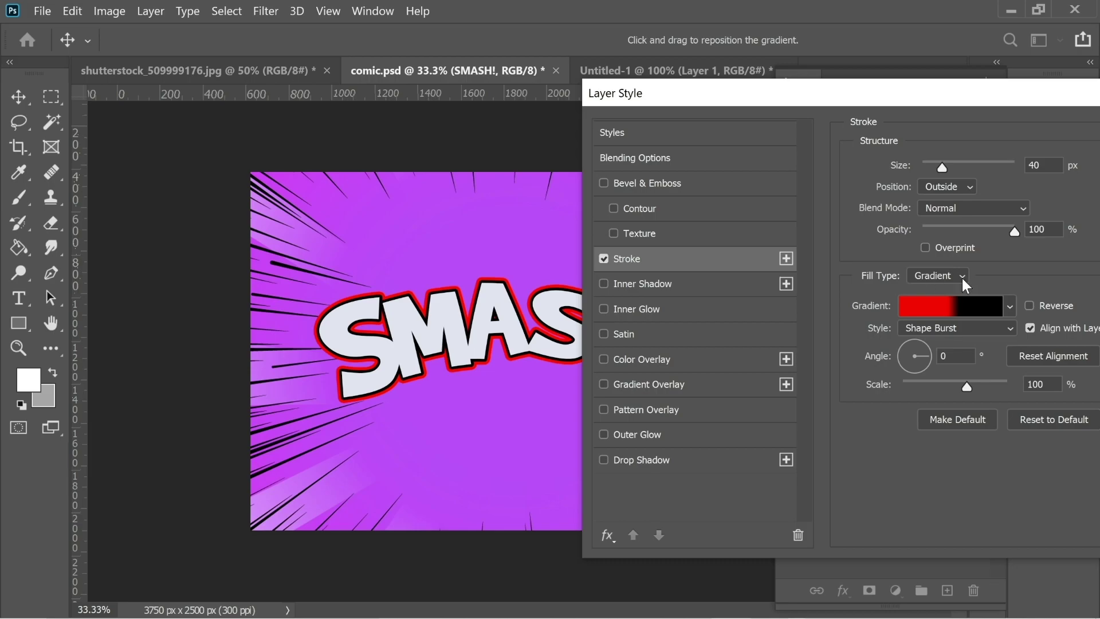
Review the red and black stroke gradient stops, keeping both colours, and accept the gradient
left_click(928, 303)
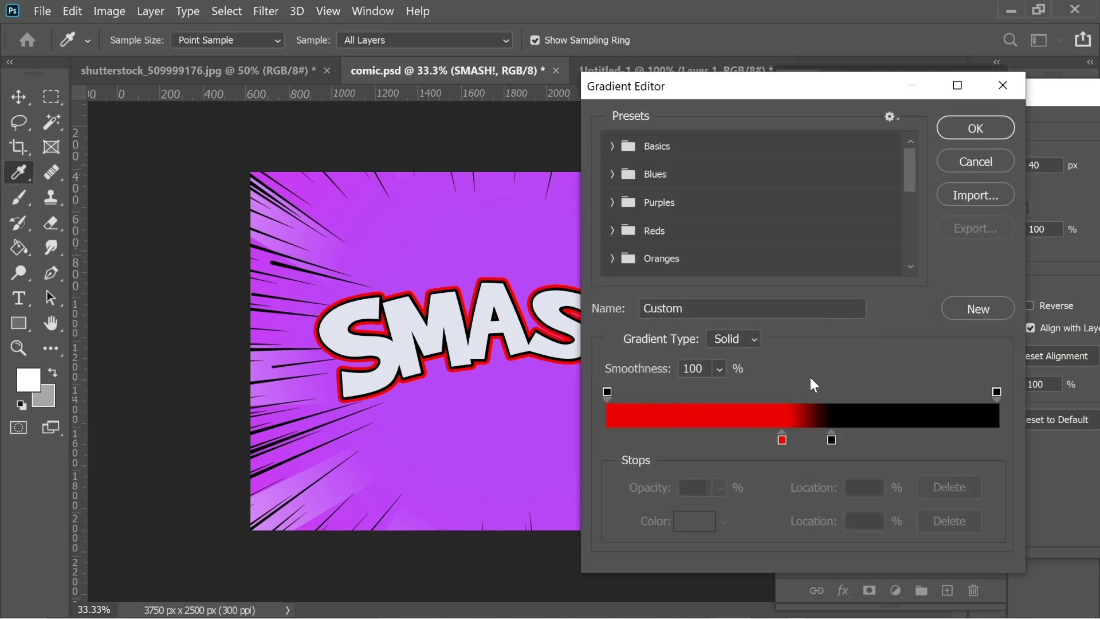
double_click(781, 438)
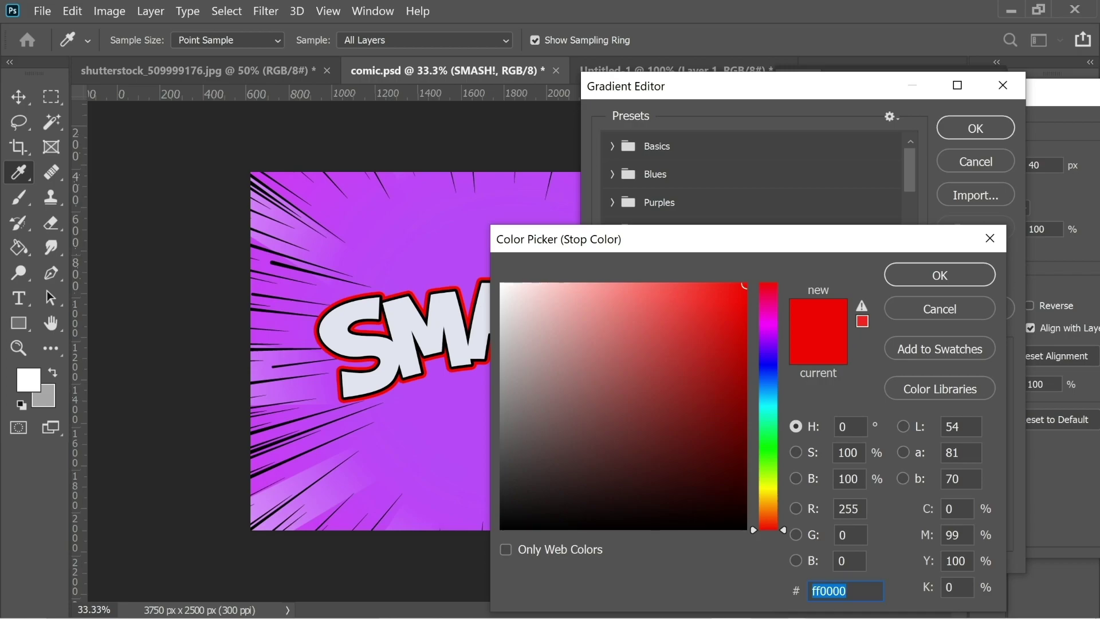
left_click(927, 280)
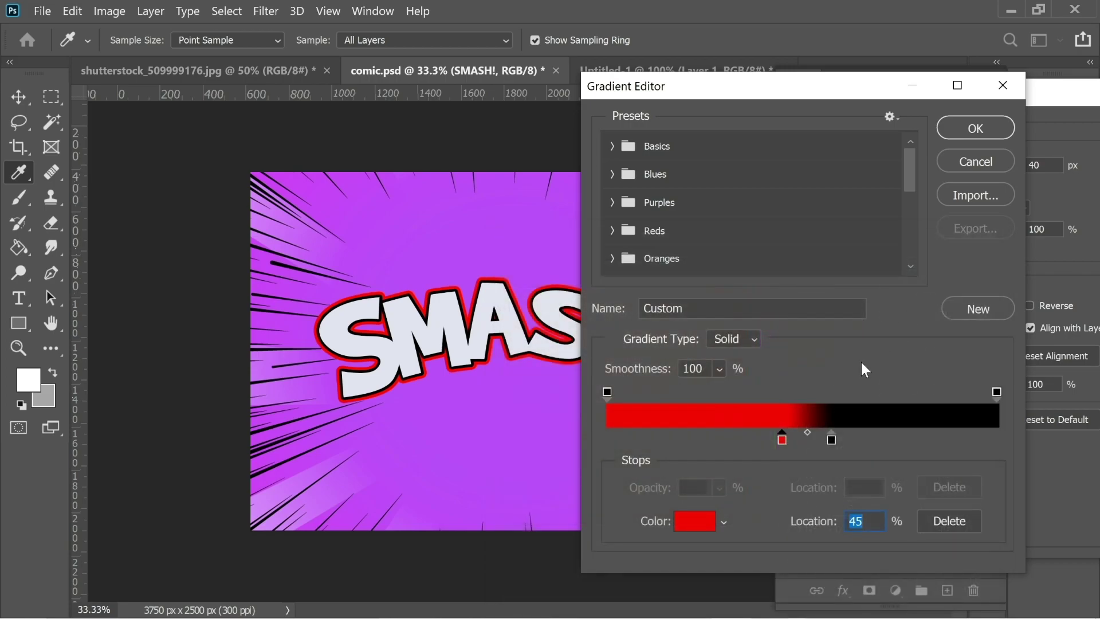
double_click(832, 443)
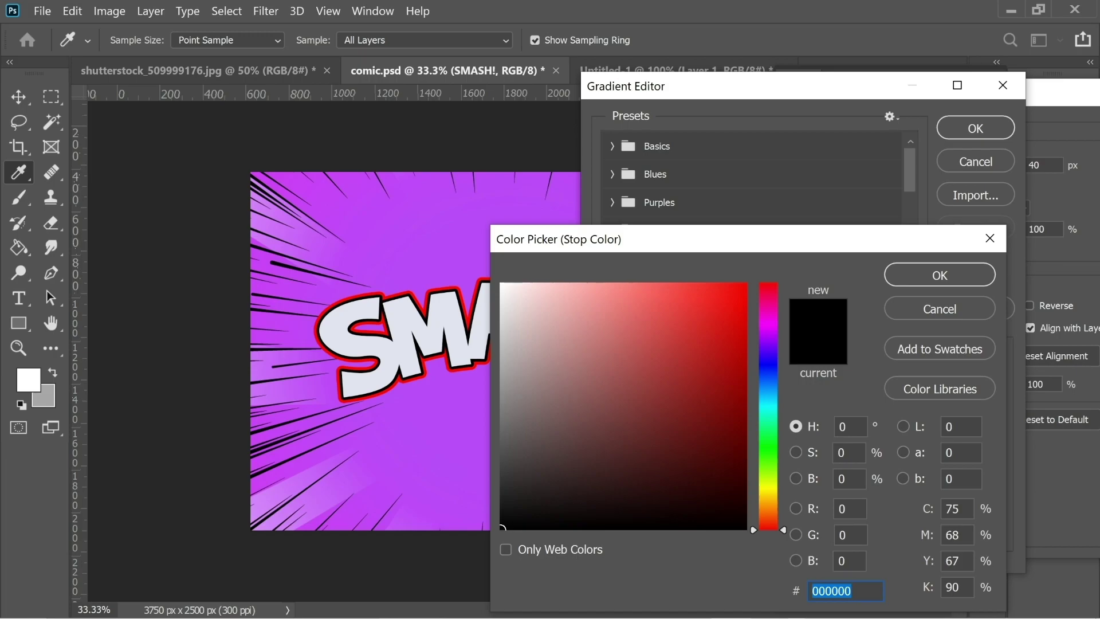
left_click(954, 281)
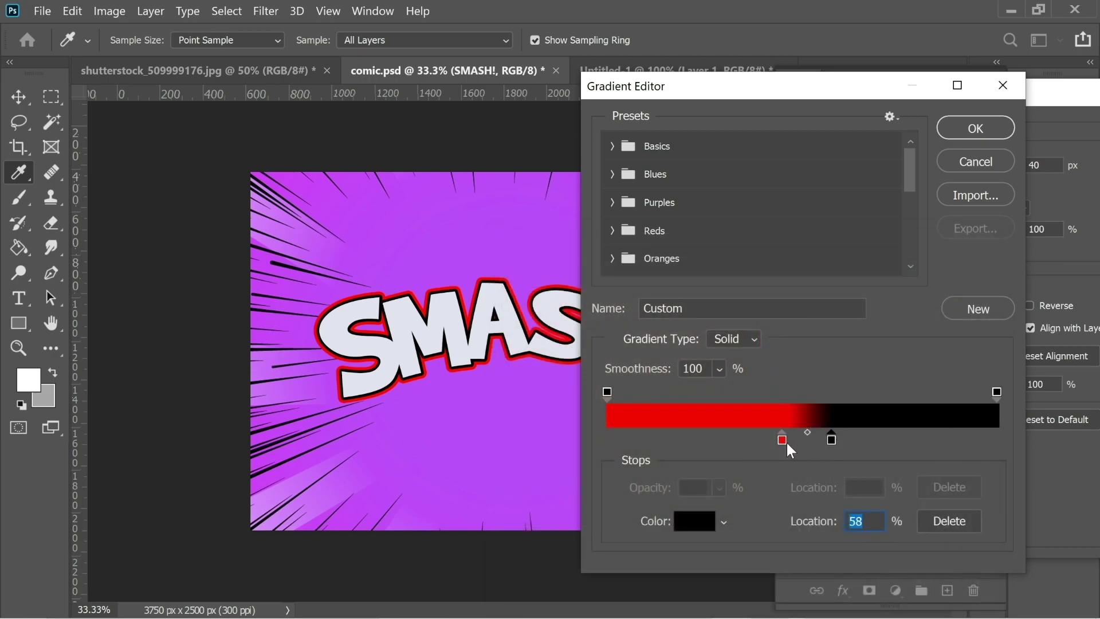
left_click(979, 131)
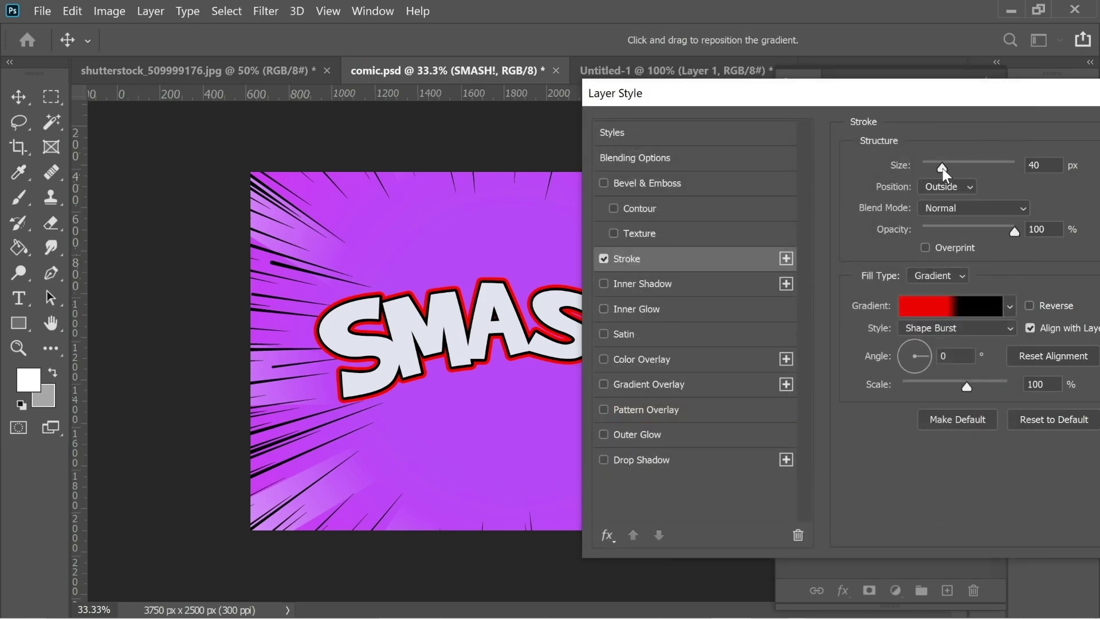
Set the stroke size to 40 px and keep Shape Burst gradient style after trying Linear
left_click_drag(942, 167, 987, 160)
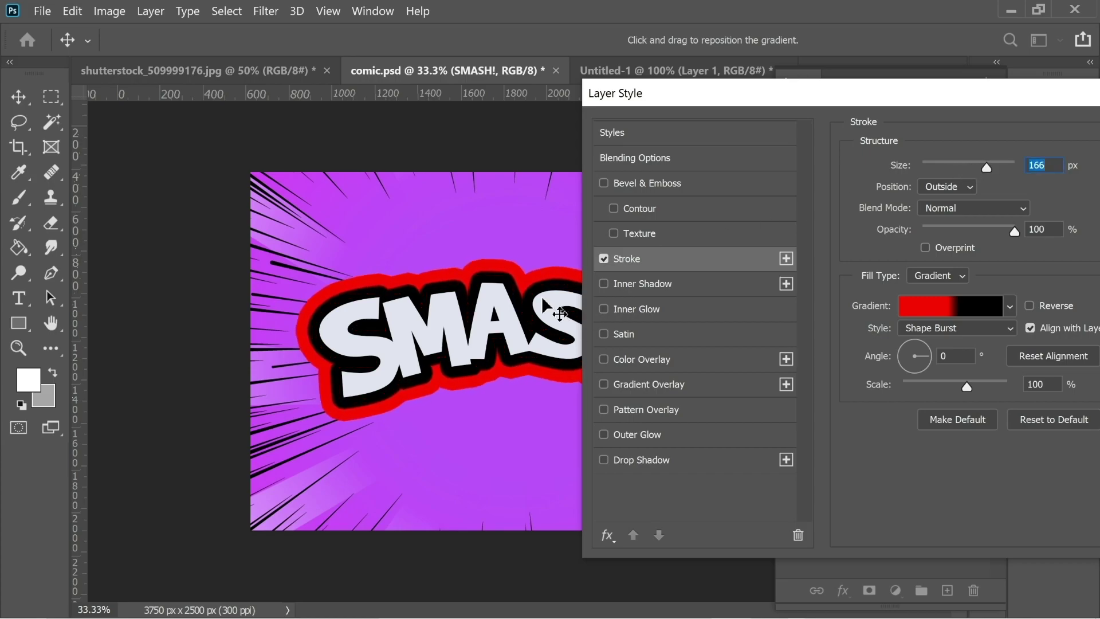
type("40")
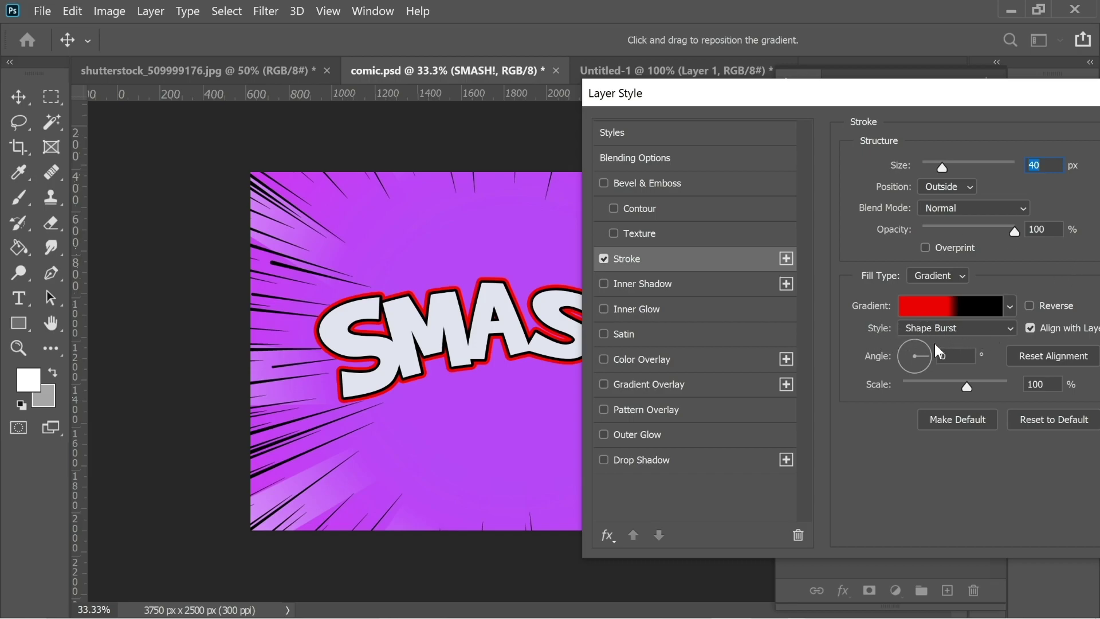
left_click(946, 331)
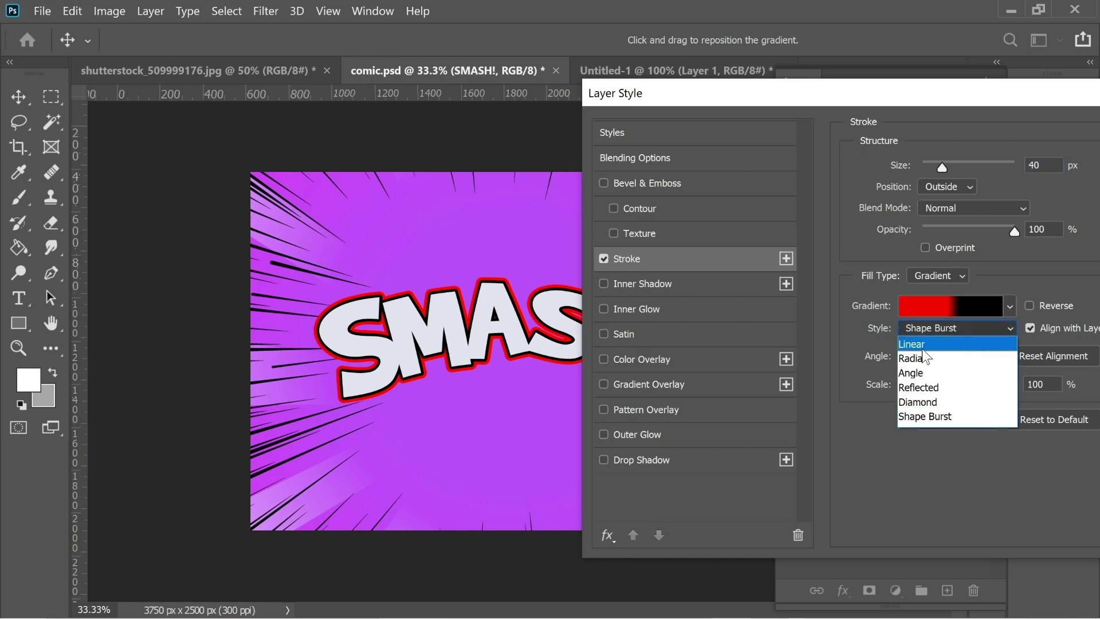
left_click(916, 343)
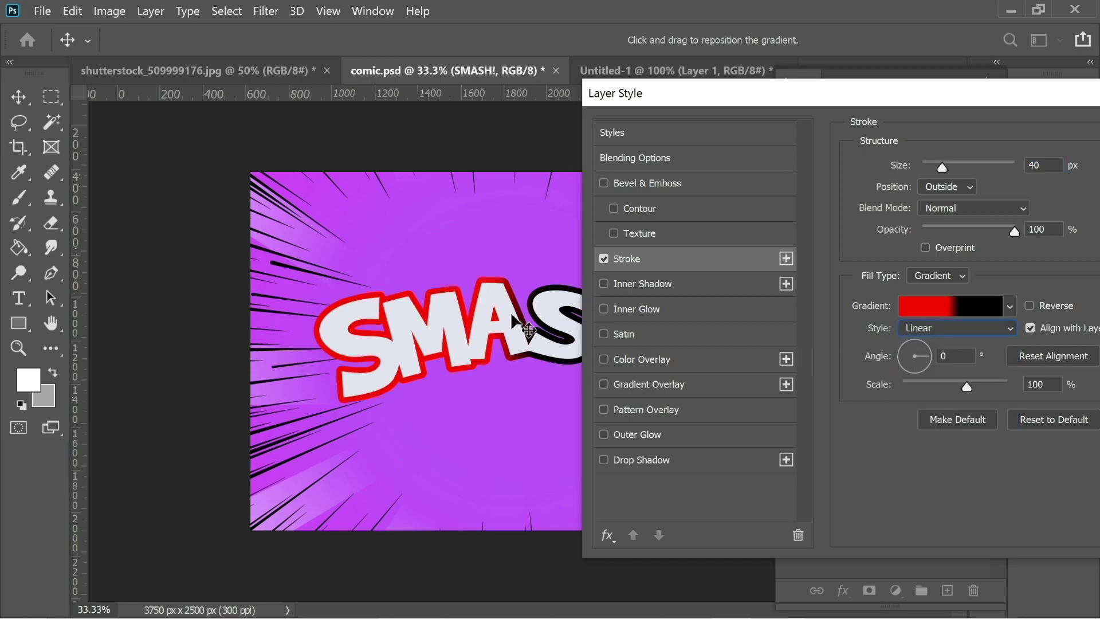
left_click(964, 330)
left_click(923, 417)
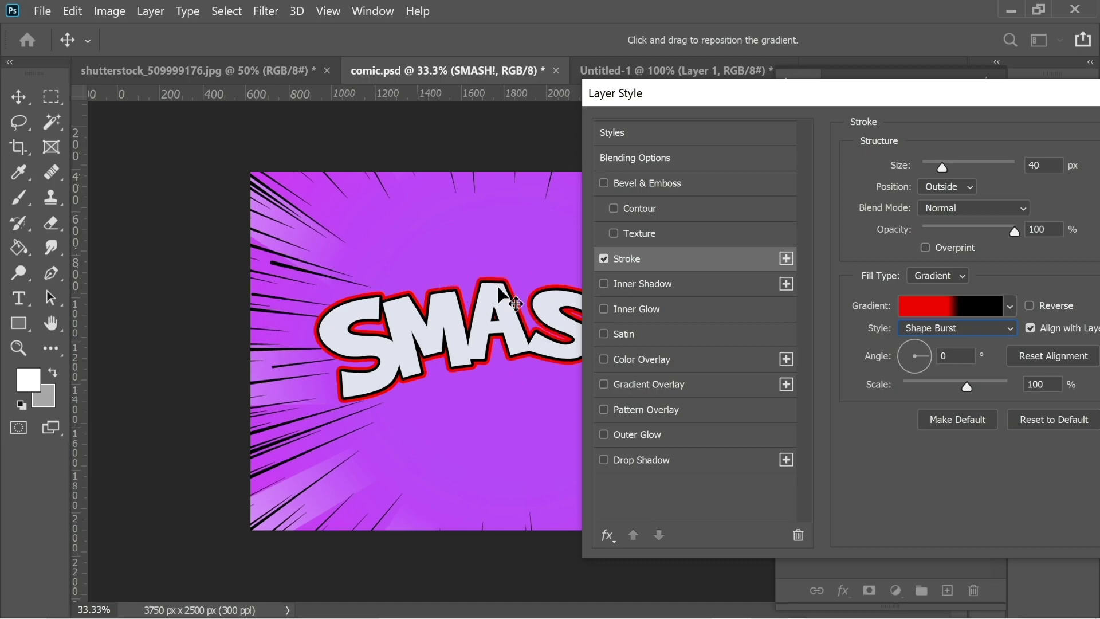
left_click(620, 285)
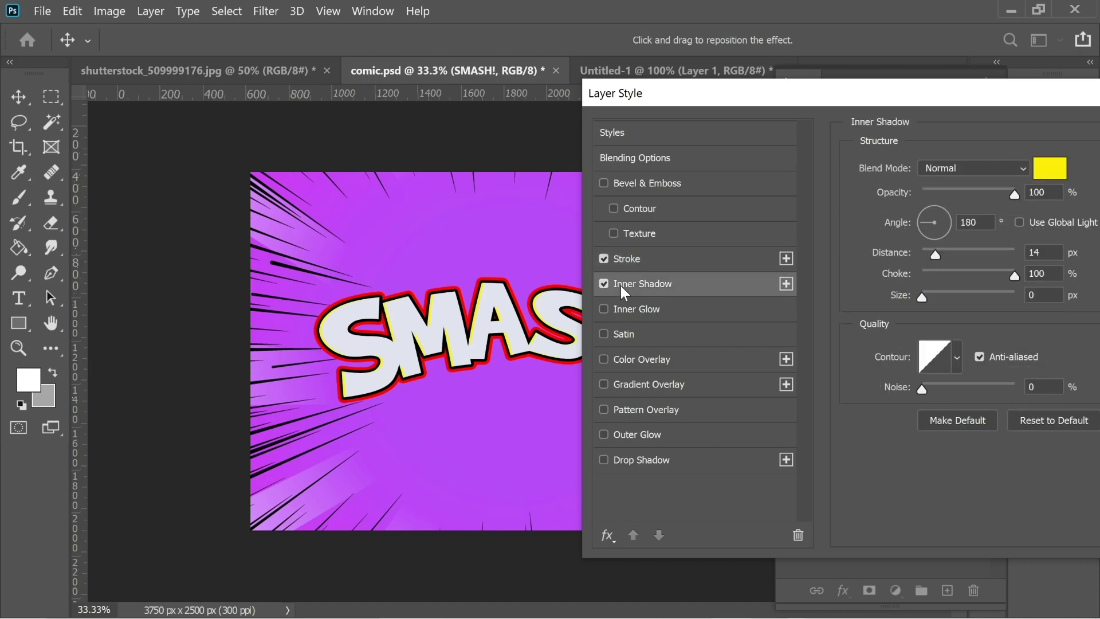
left_click(1049, 168)
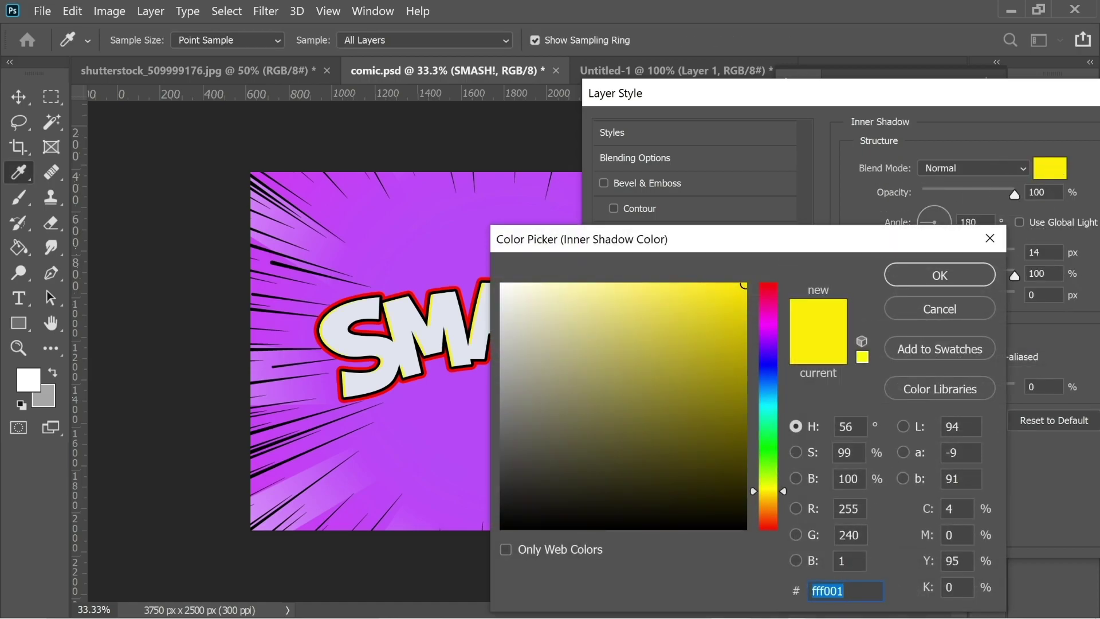
left_click(939, 276)
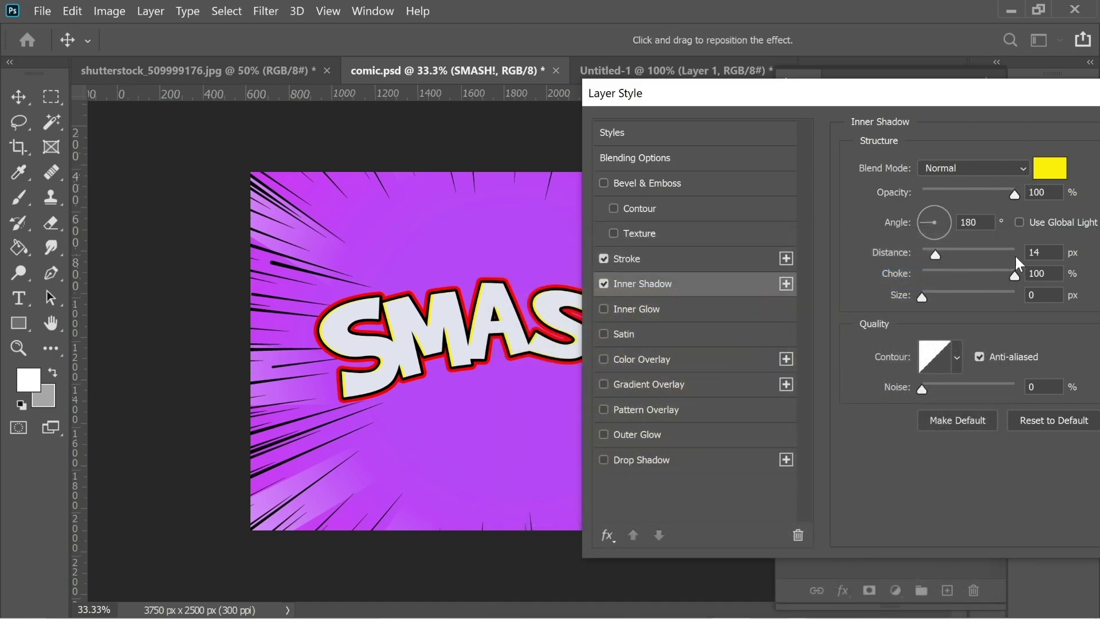
left_click_drag(936, 255, 977, 258)
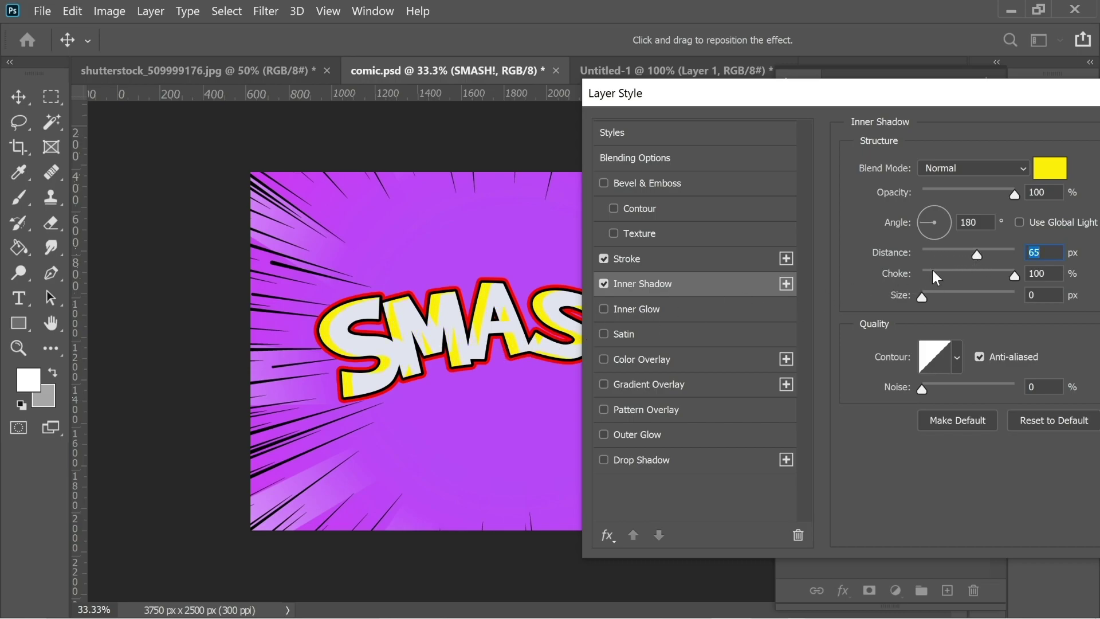
key("ctrl+z")
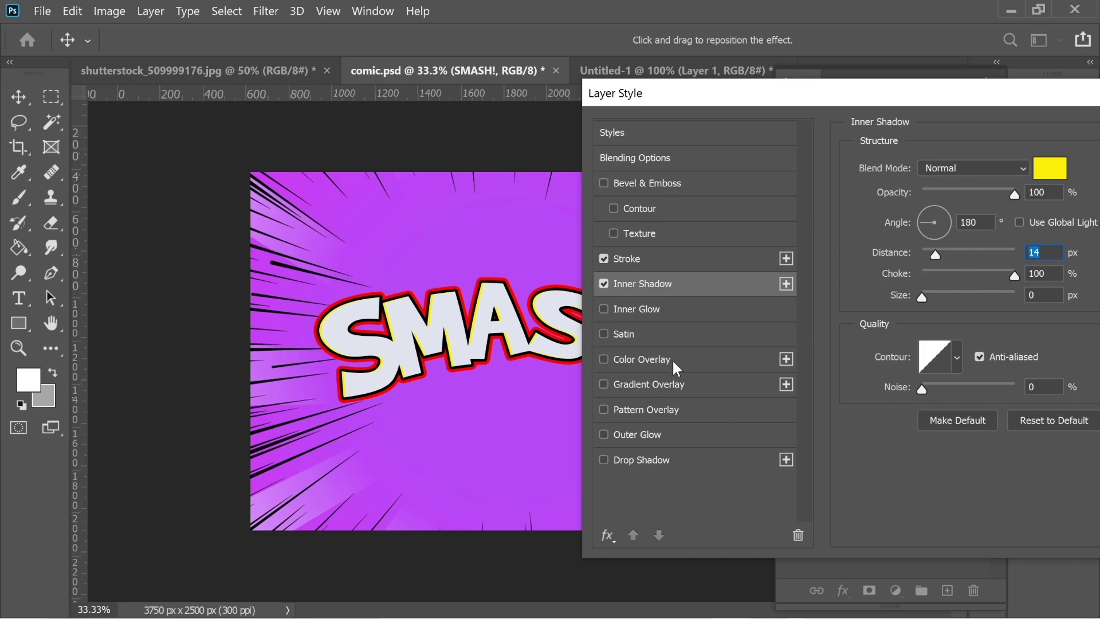
Enable Satin with its yellow colour, compare it toggled off and on, and review its settings
left_click(624, 336)
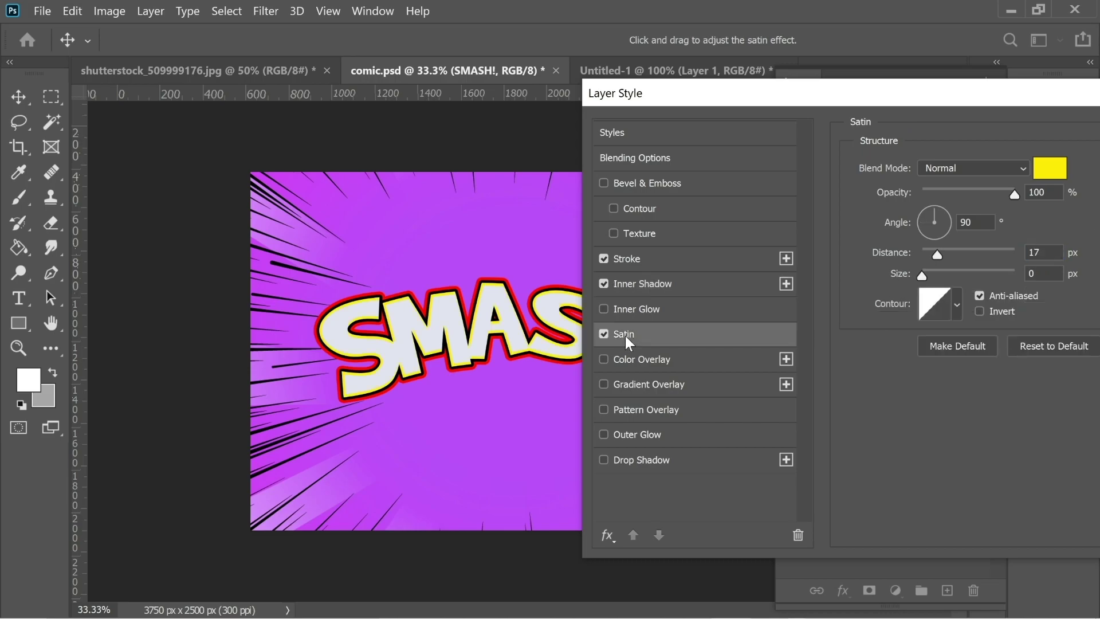
left_click(1049, 169)
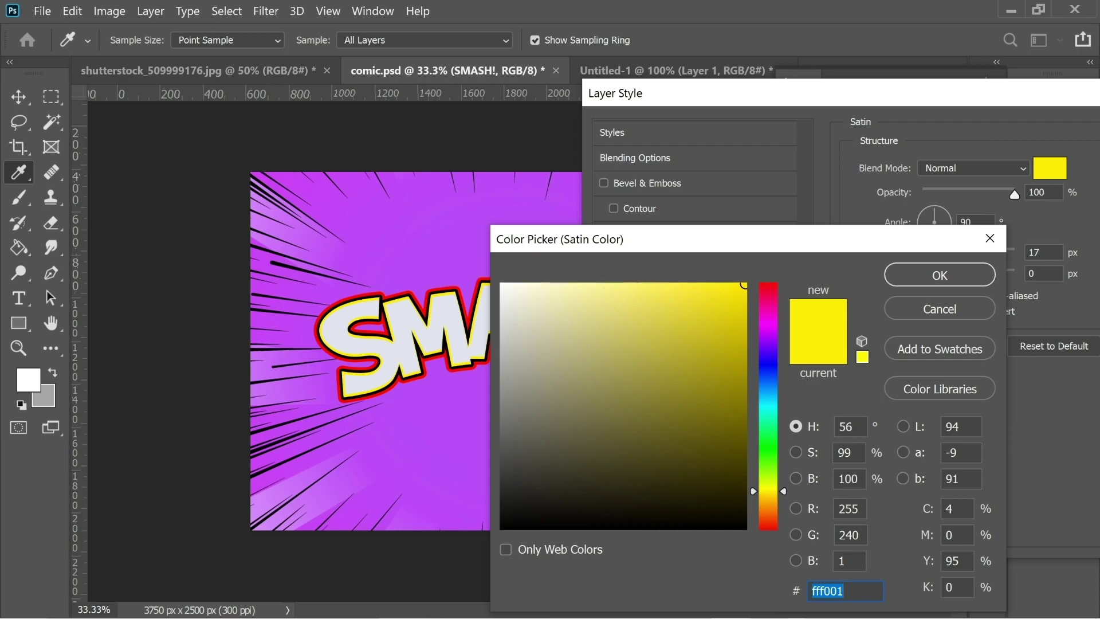
left_click(912, 277)
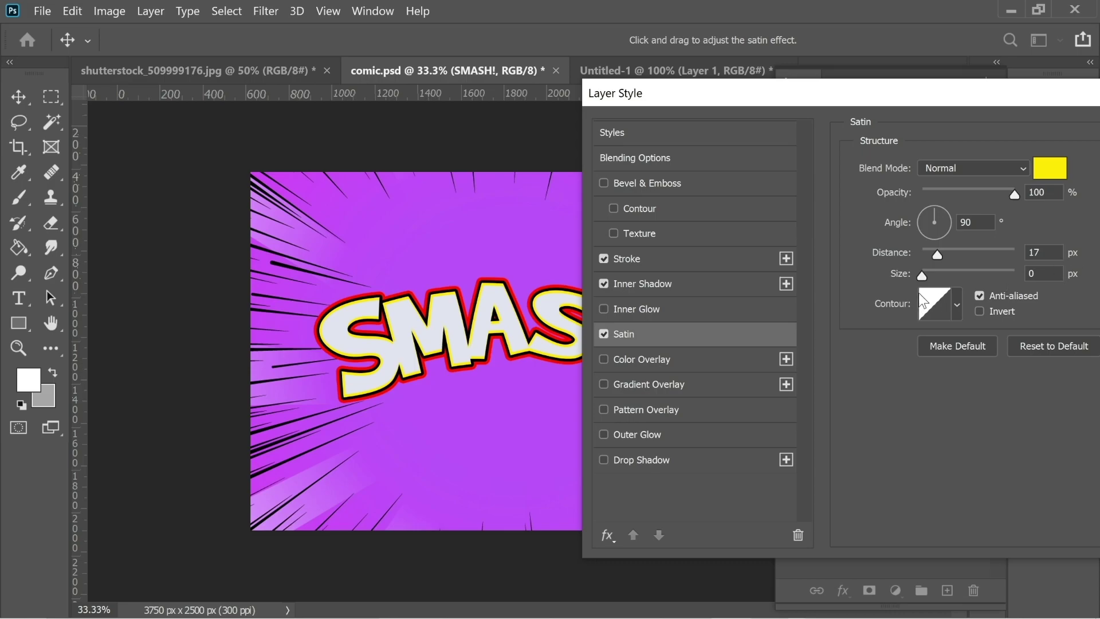
left_click(604, 334)
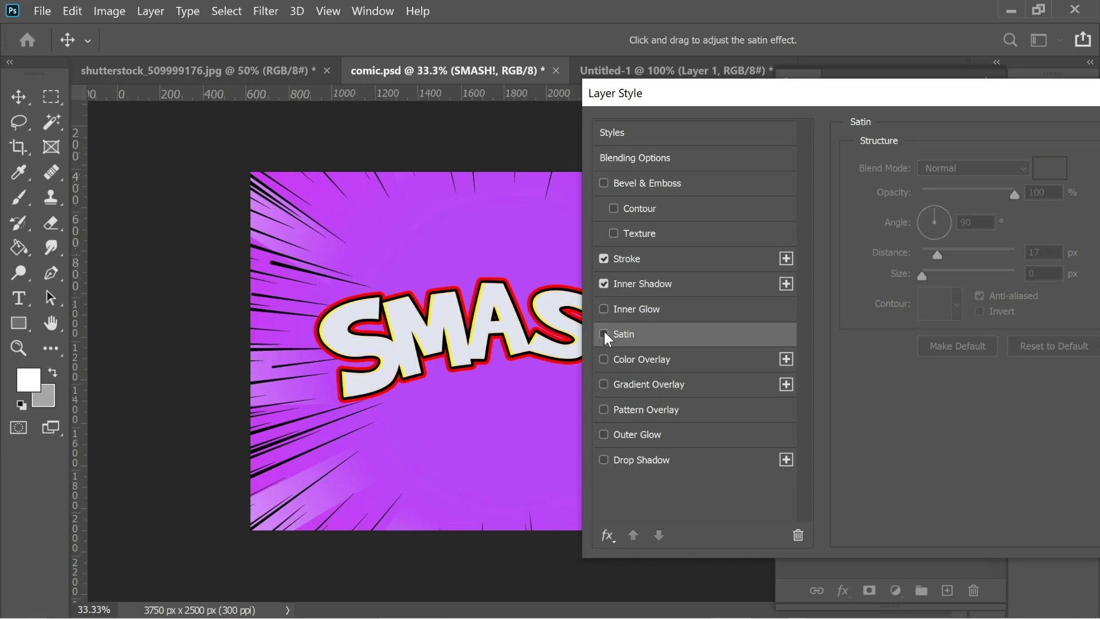
left_click(604, 334)
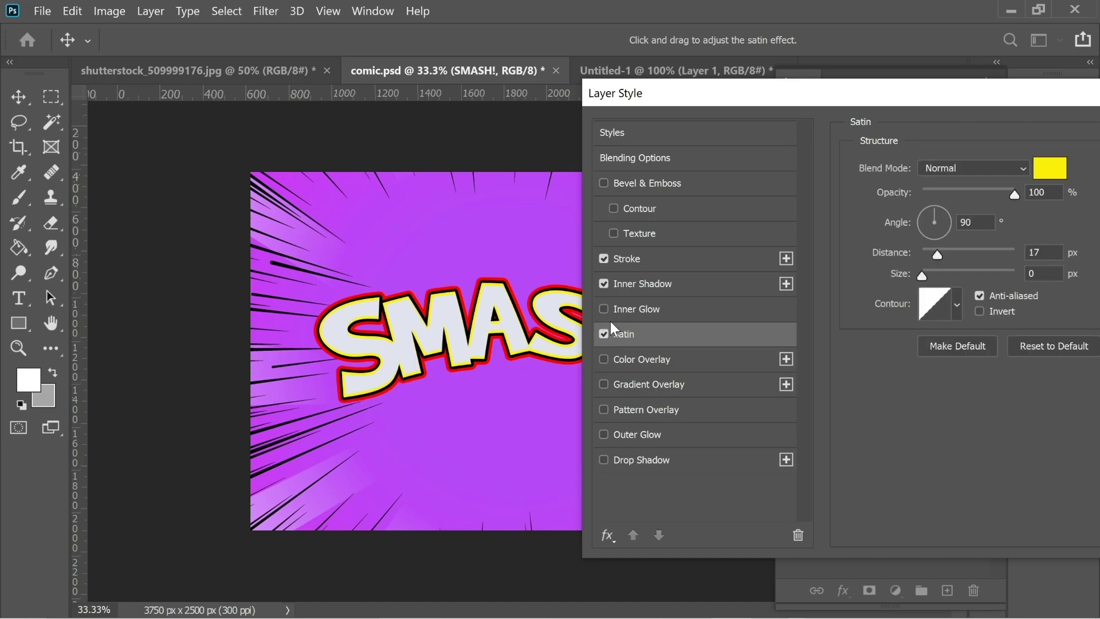
left_click(634, 287)
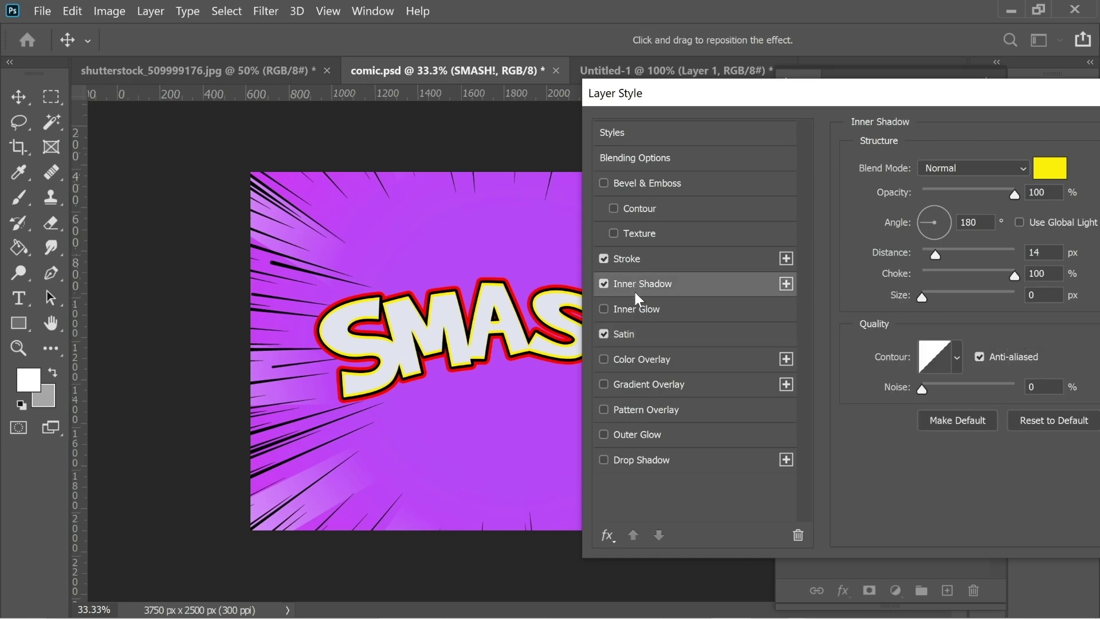
left_click(633, 335)
Enable a yellow Color Overlay and turn on Pattern Overlay for halftone dots
left_click(633, 361)
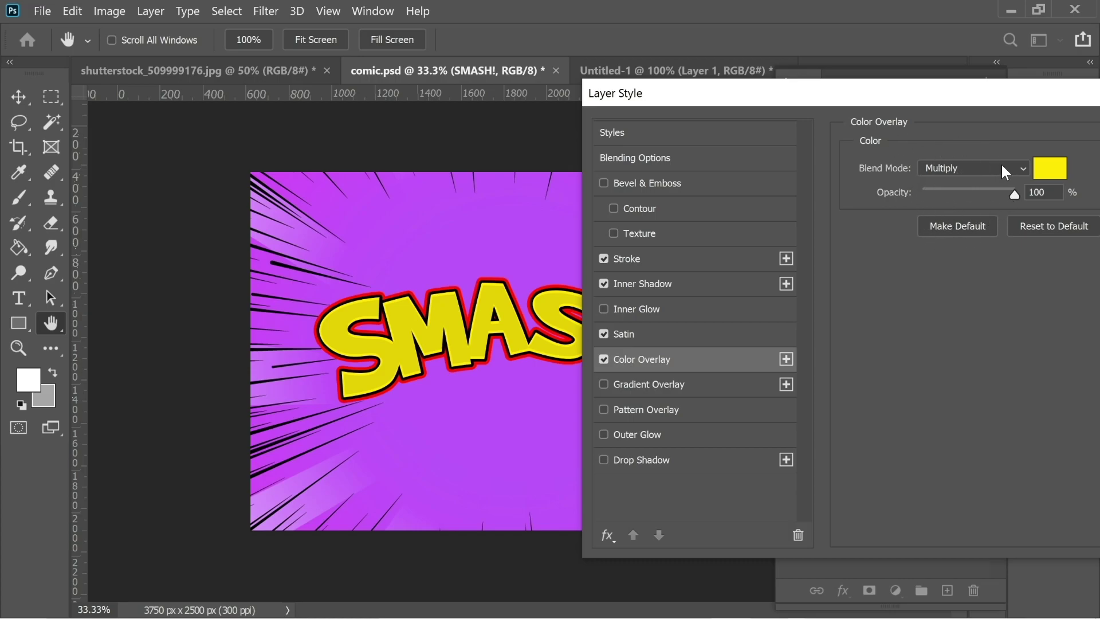
left_click(1050, 170)
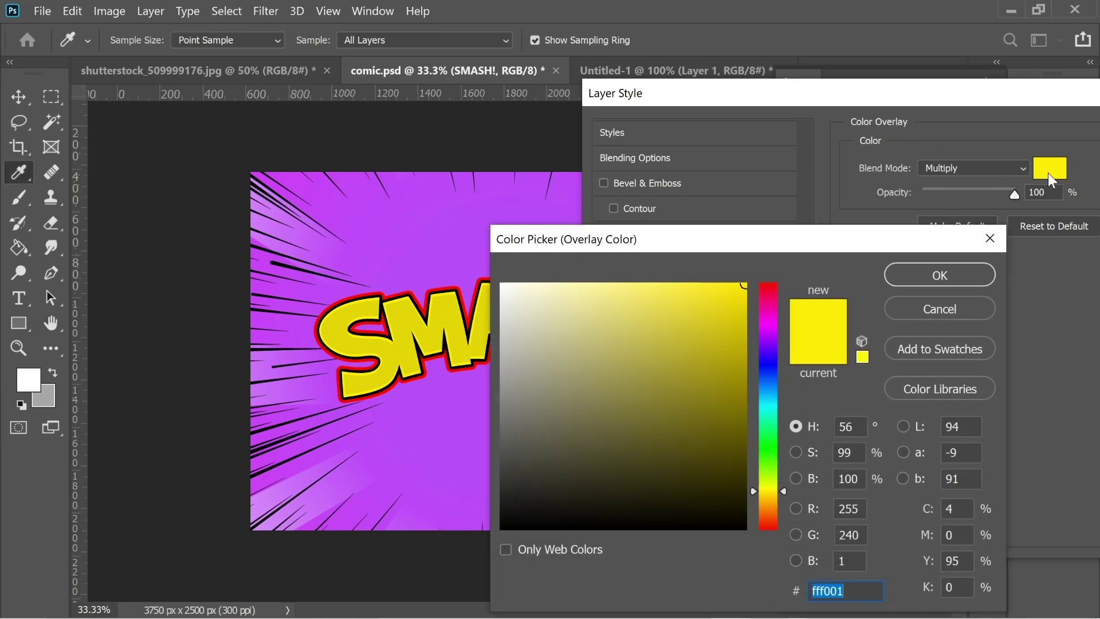
left_click(942, 276)
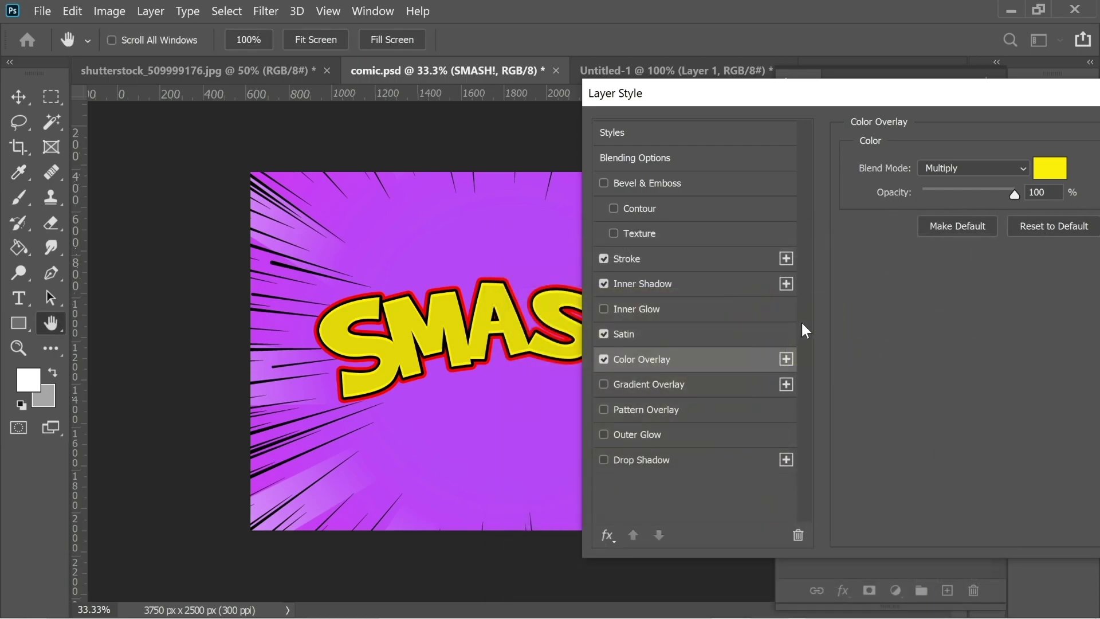
left_click(642, 415)
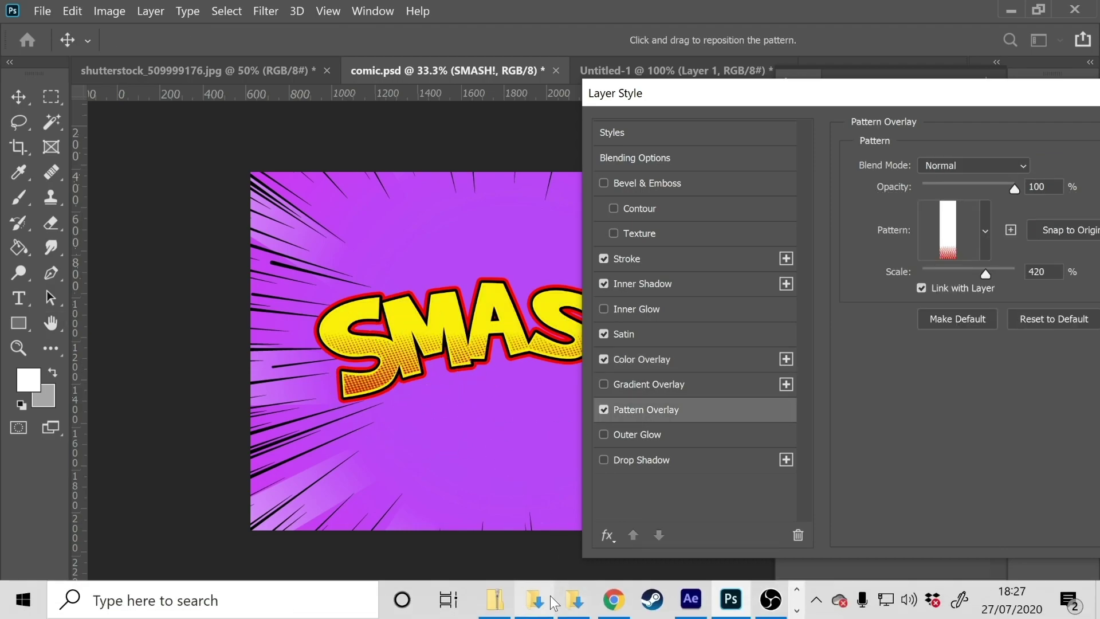
left_click(574, 599)
left_click(544, 349)
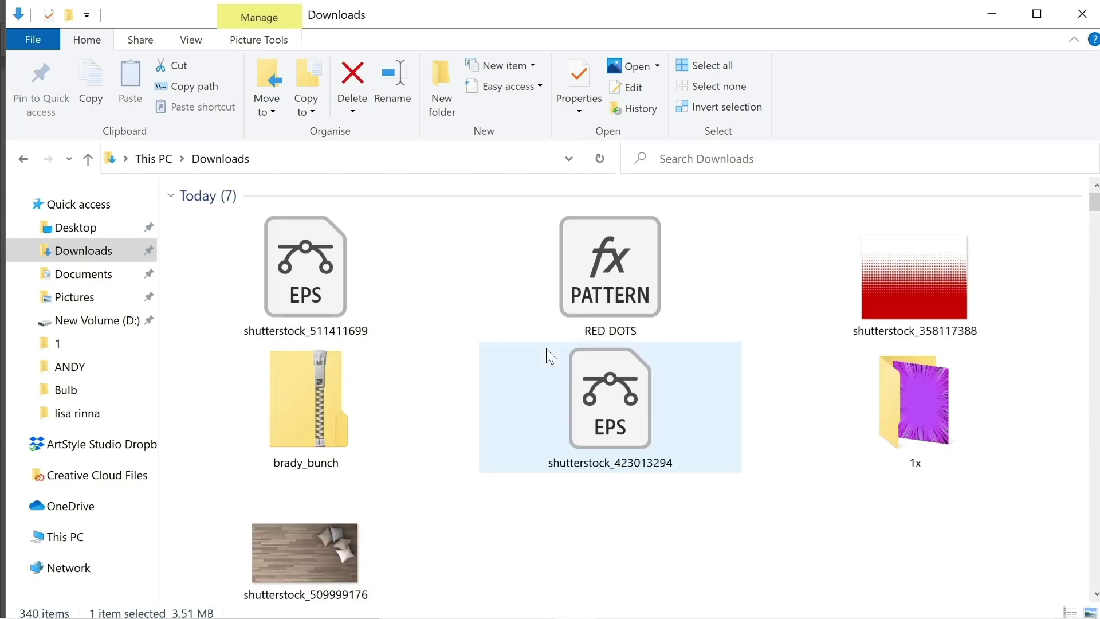
left_click(651, 276)
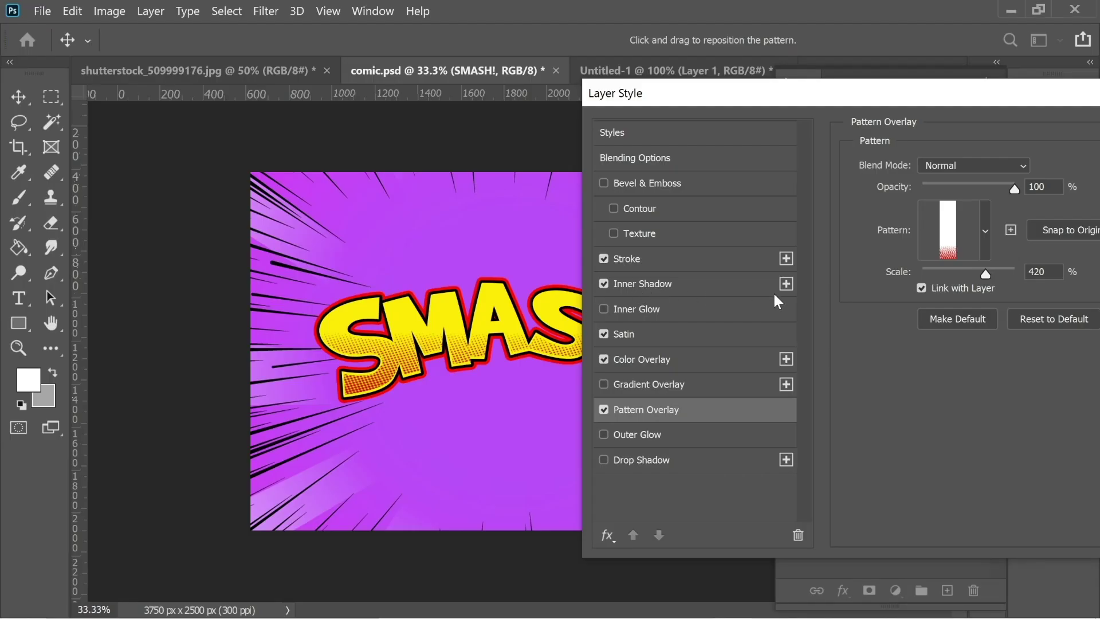
Choose the RED DOTS pattern for the Pattern Overlay
left_click_drag(898, 92, 799, 88)
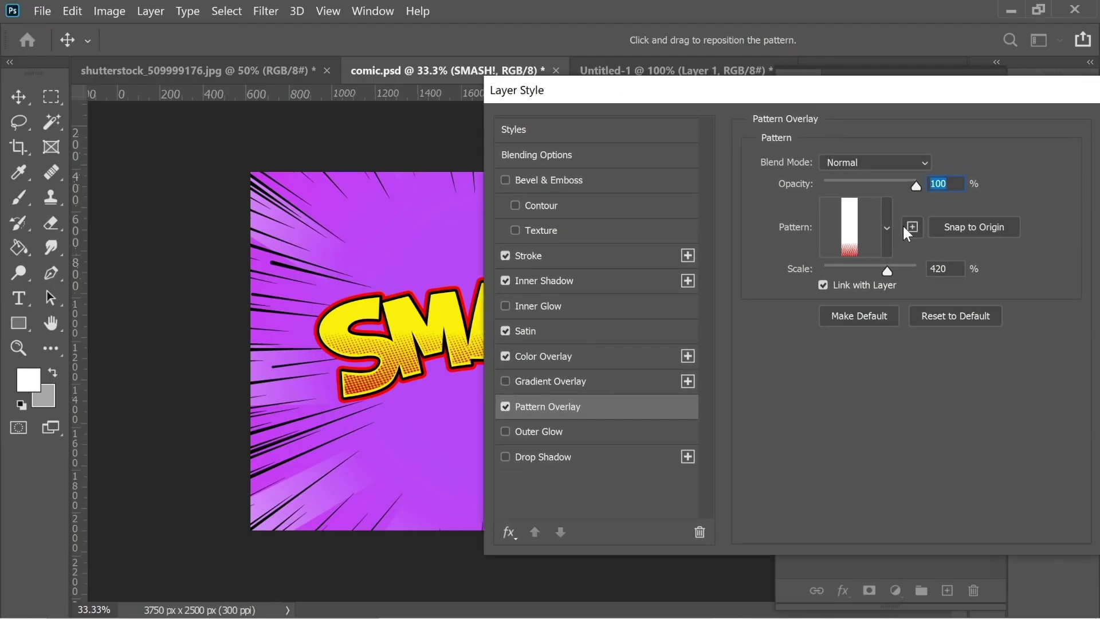
left_click(888, 217)
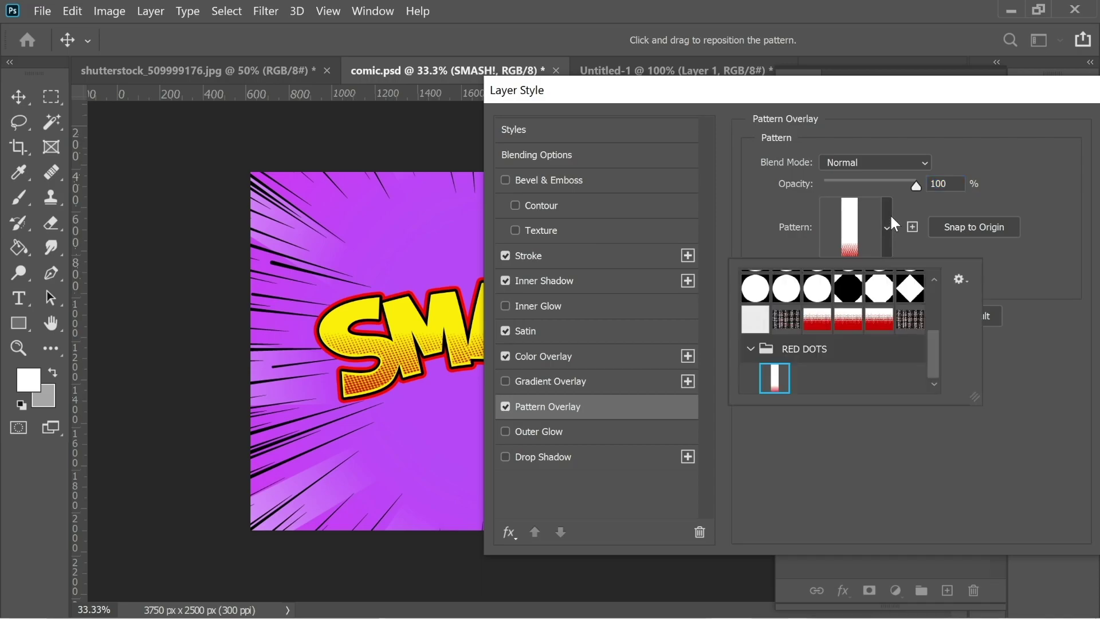
left_click(751, 349)
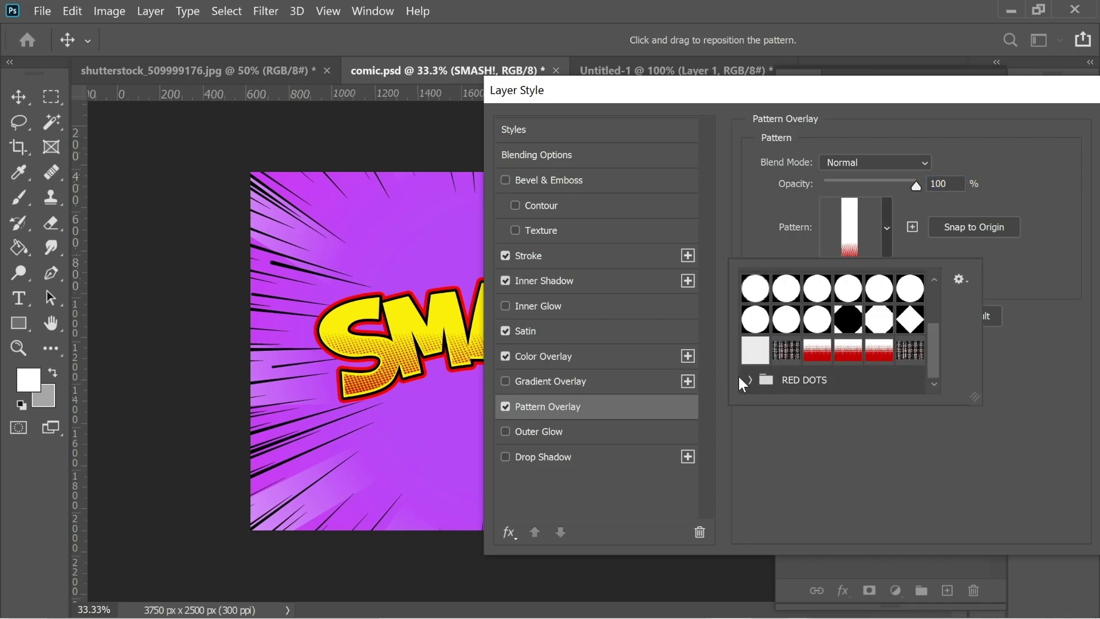
left_click(750, 380)
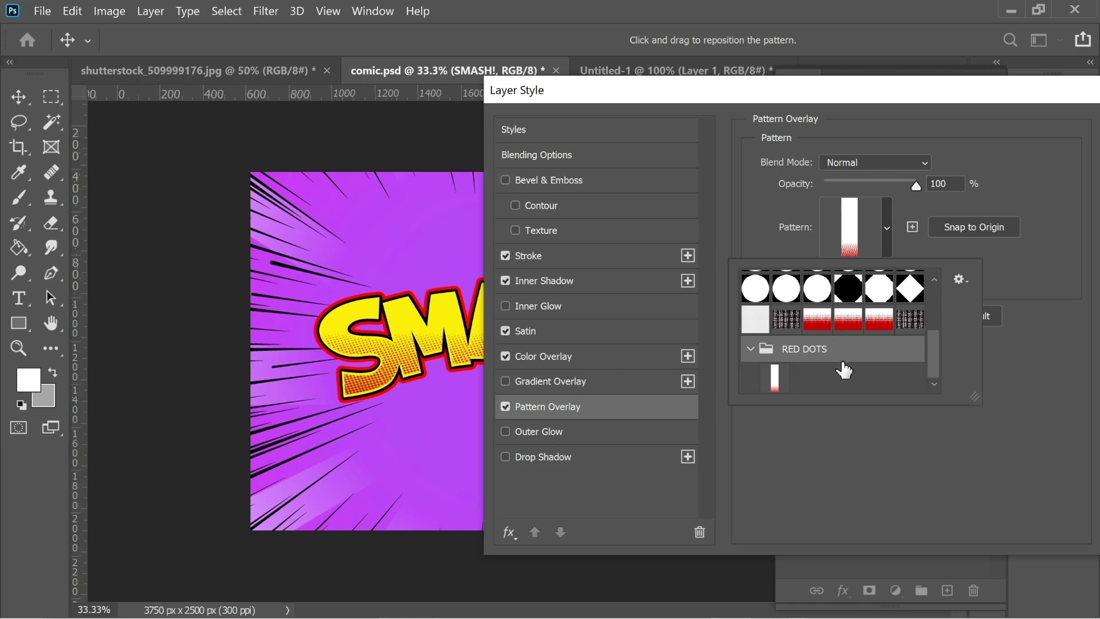
left_click(775, 378)
left_click(1036, 269)
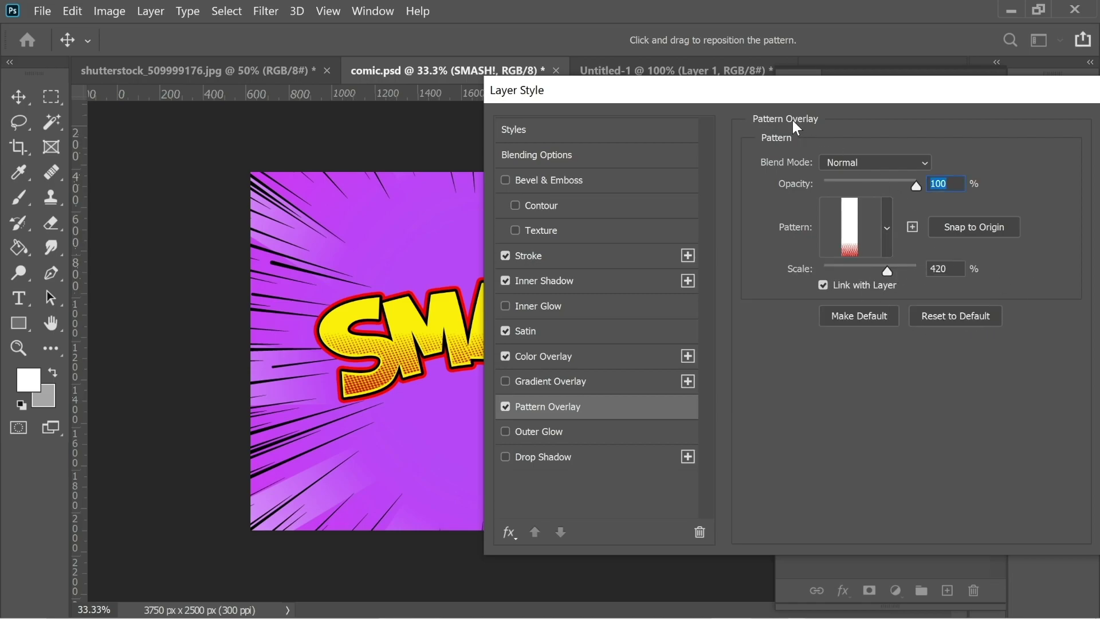
Keep the pattern scale at 420%, reposition the dots inside the letters, and add a Drop Shadow
left_click_drag(764, 90, 859, 90)
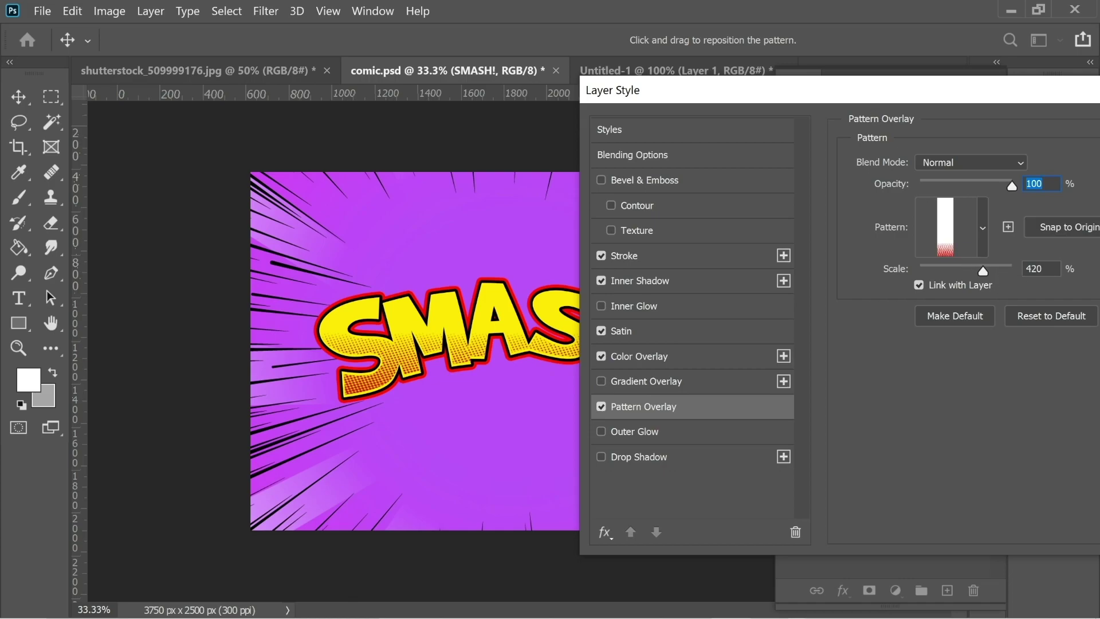
left_click_drag(988, 272, 981, 276)
key("ctrl+z")
left_click_drag(398, 363, 413, 380)
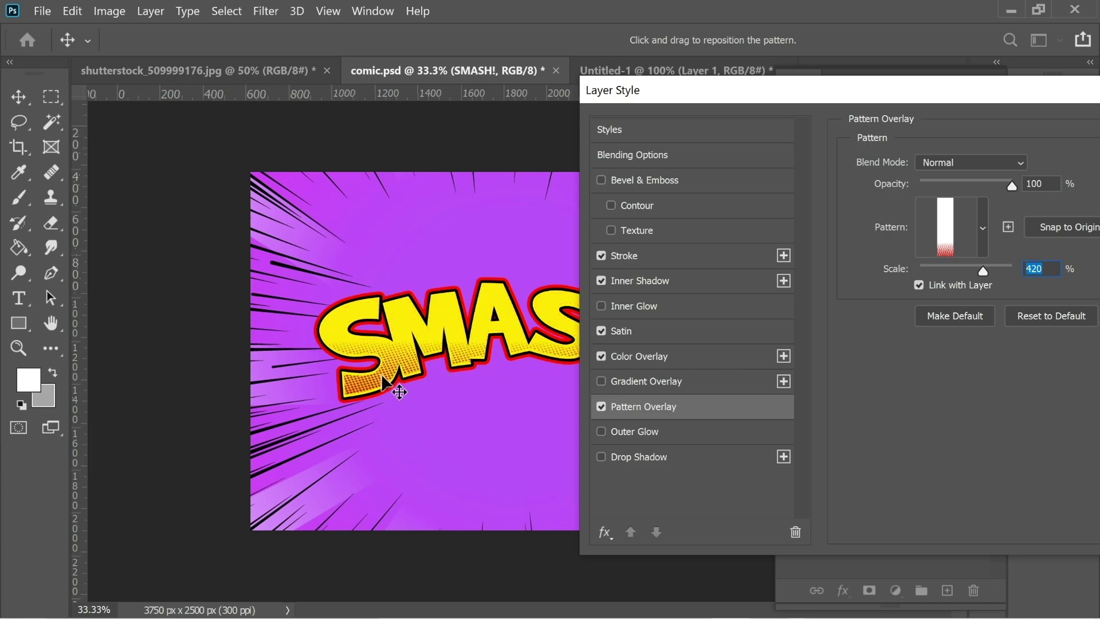
left_click(603, 458)
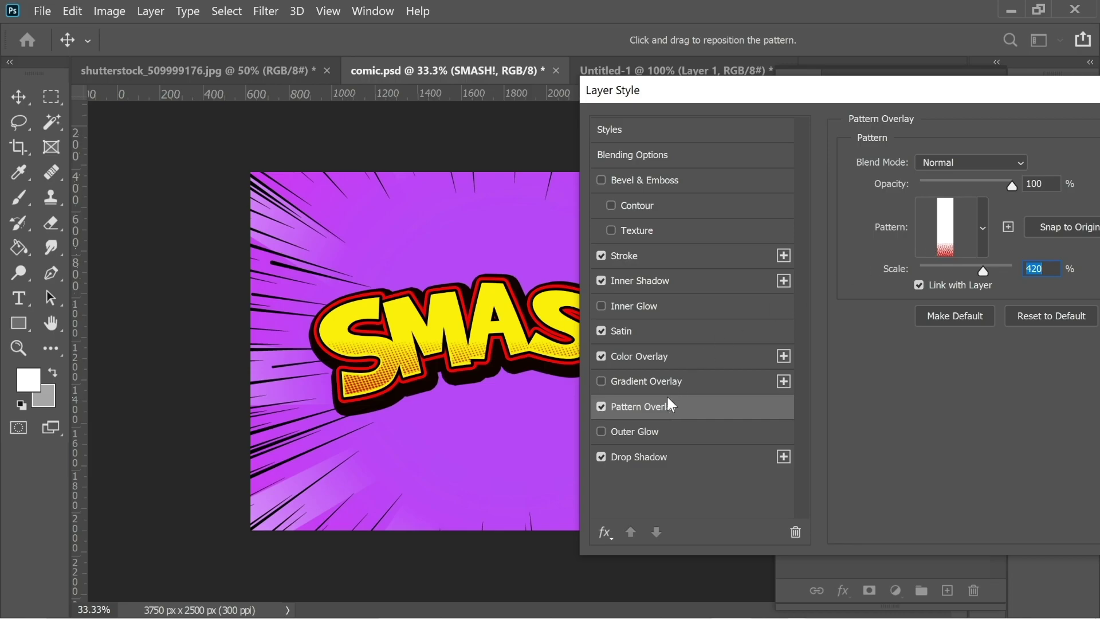
Shift the halftone pattern within the letters again and select the Drop Shadow effect
left_click_drag(400, 373, 390, 361)
left_click(659, 465)
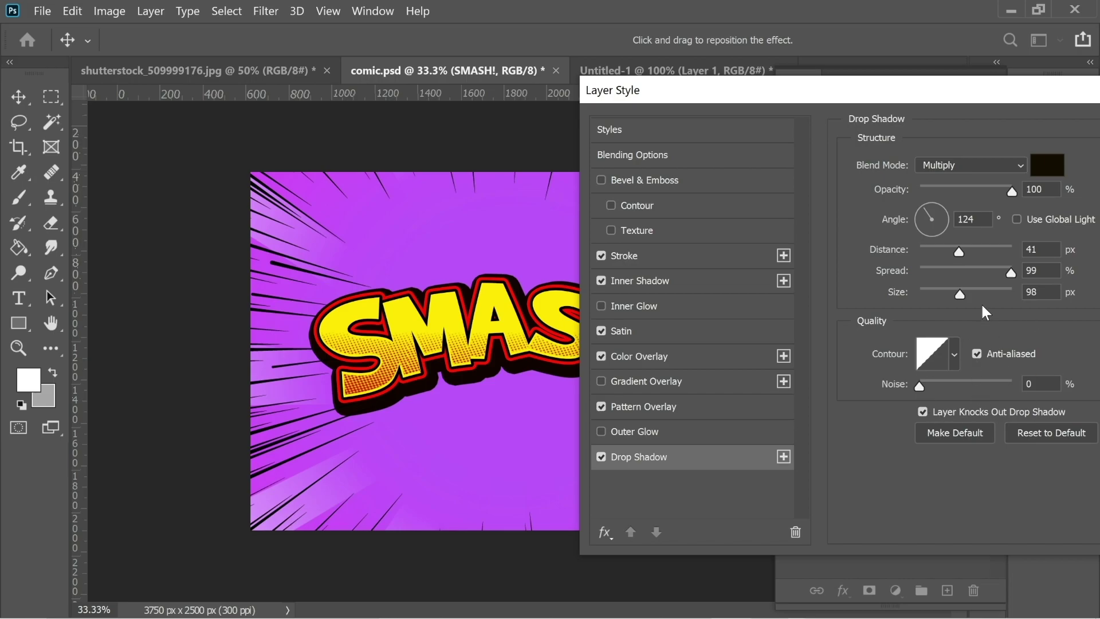
left_click_drag(893, 95, 833, 40)
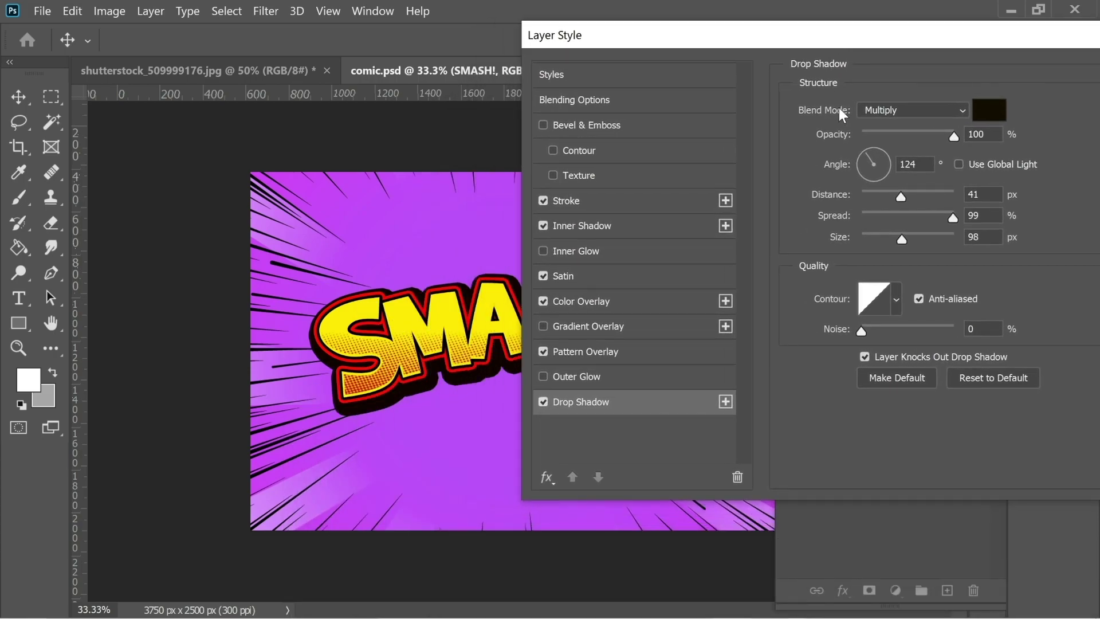
Set the drop shadow to 128 px size, 71 px distance and 138° angle, then close Layer Style
left_click_drag(901, 240, 912, 242)
left_click_drag(903, 197, 920, 197)
left_click_drag(865, 167, 867, 162)
left_click_drag(776, 23, 865, 137)
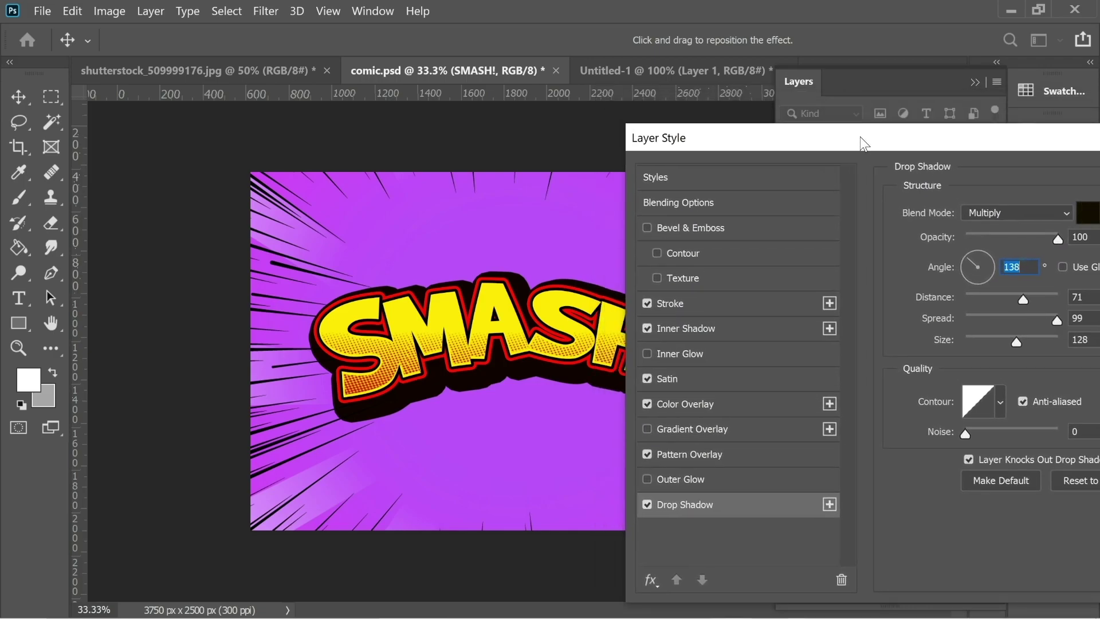
left_click_drag(791, 136, 492, 131)
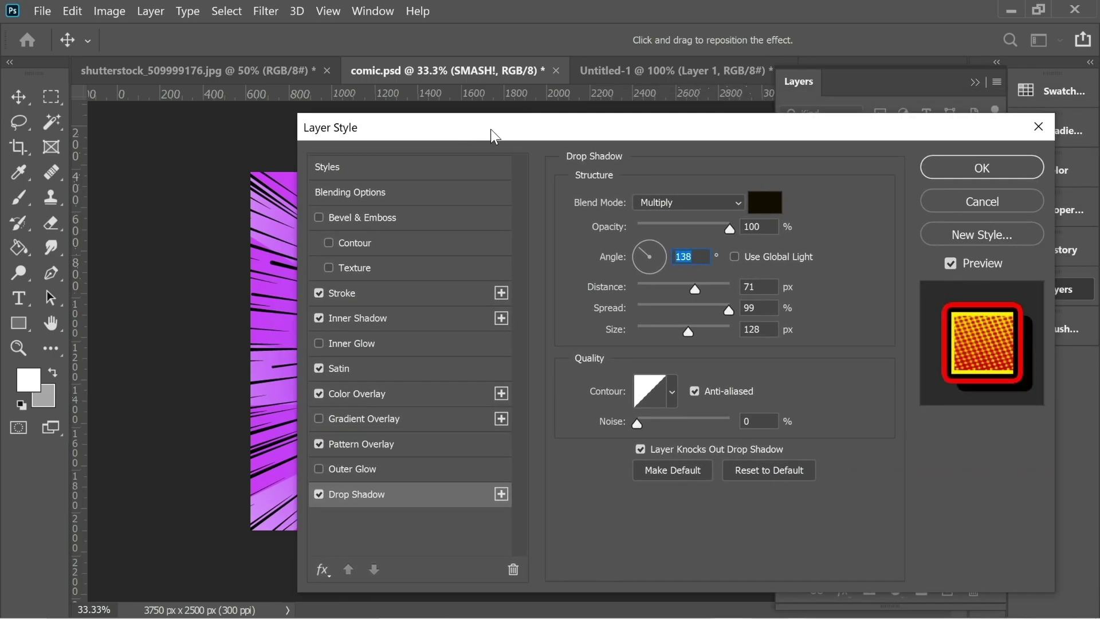
left_click(950, 203)
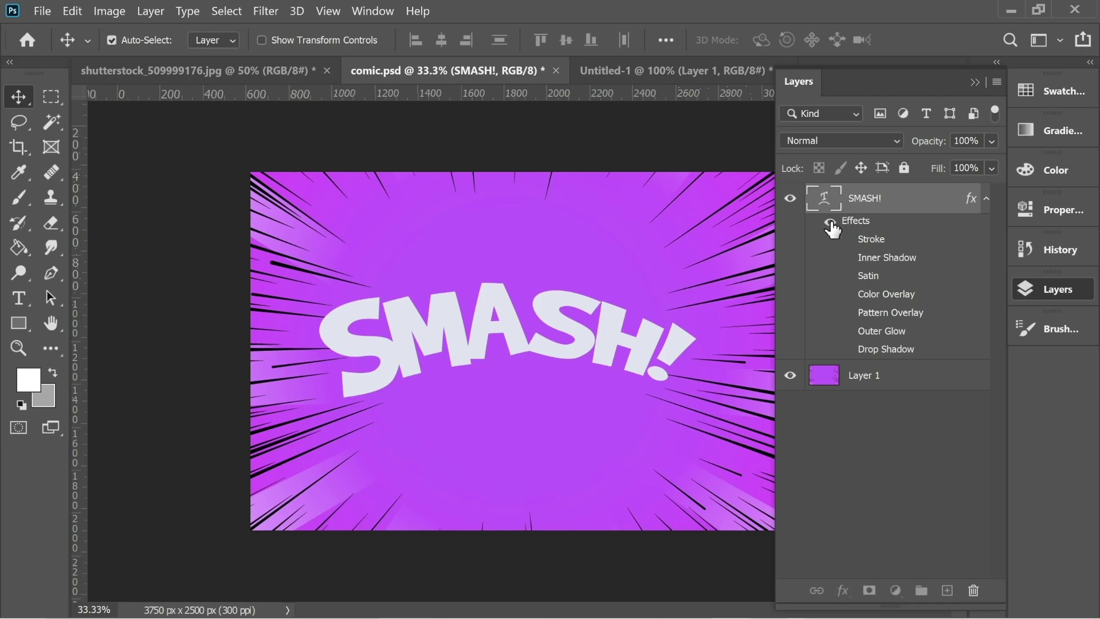
Make all the SMASH! text effects visible again and reopen Layer Style at Pattern Overlay
mouse_move(832, 229)
left_mouse_down()
mouse_move(847, 262)
mouse_move(846, 372)
left_mouse_up()
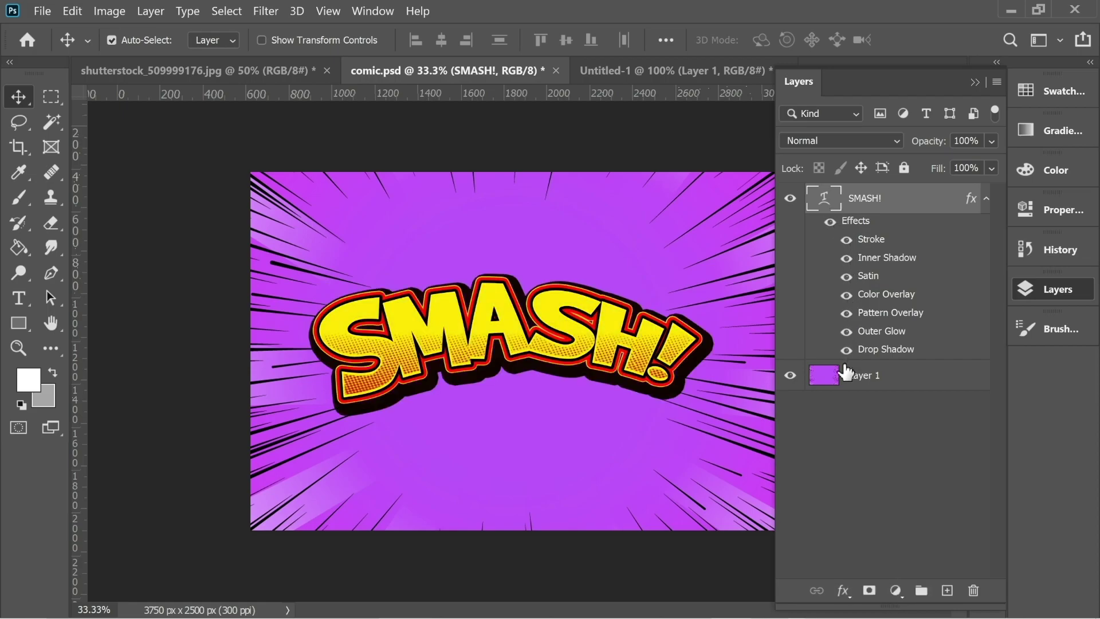
double_click(876, 314)
left_click_drag(542, 127, 892, 95)
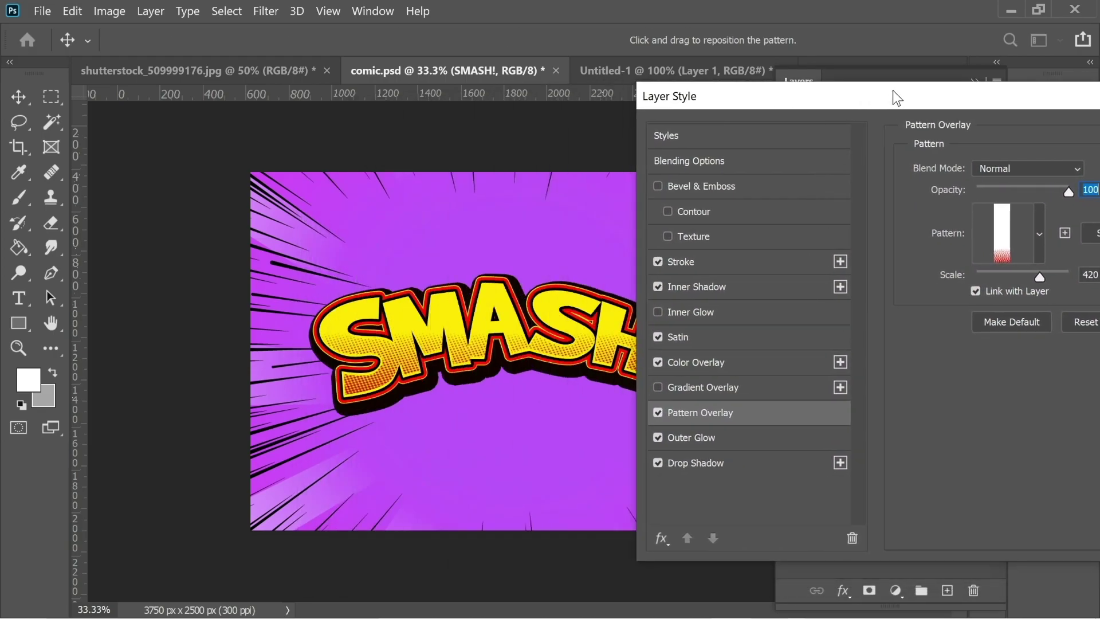
Enable a yellow Outer Glow sized 46 px and apply the layer style
left_click(658, 437)
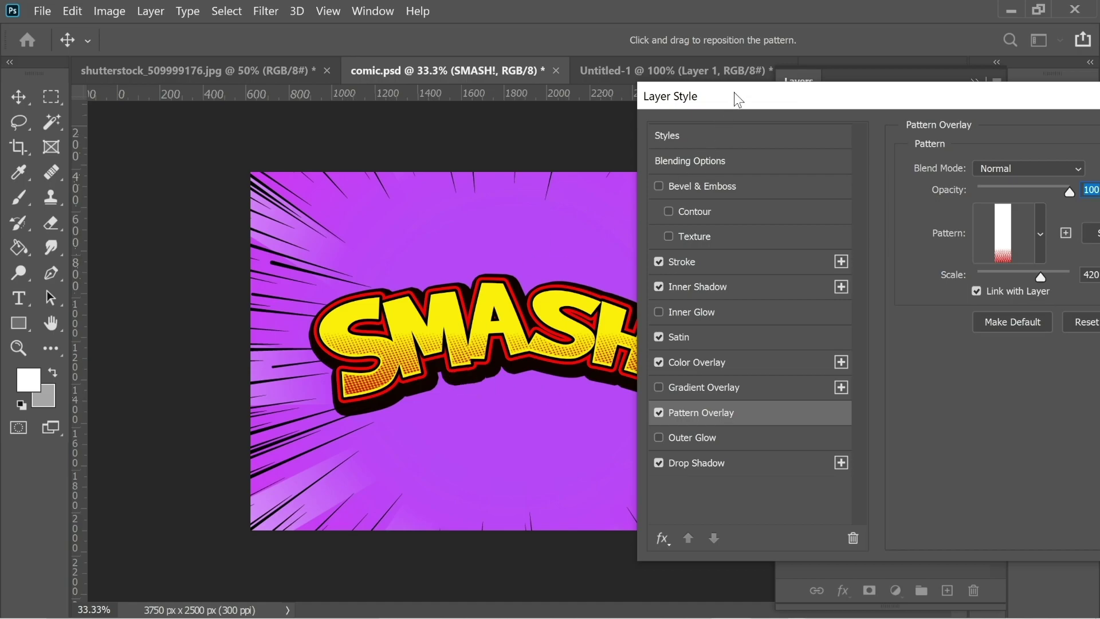
left_click_drag(733, 91, 756, 75)
left_click(680, 422)
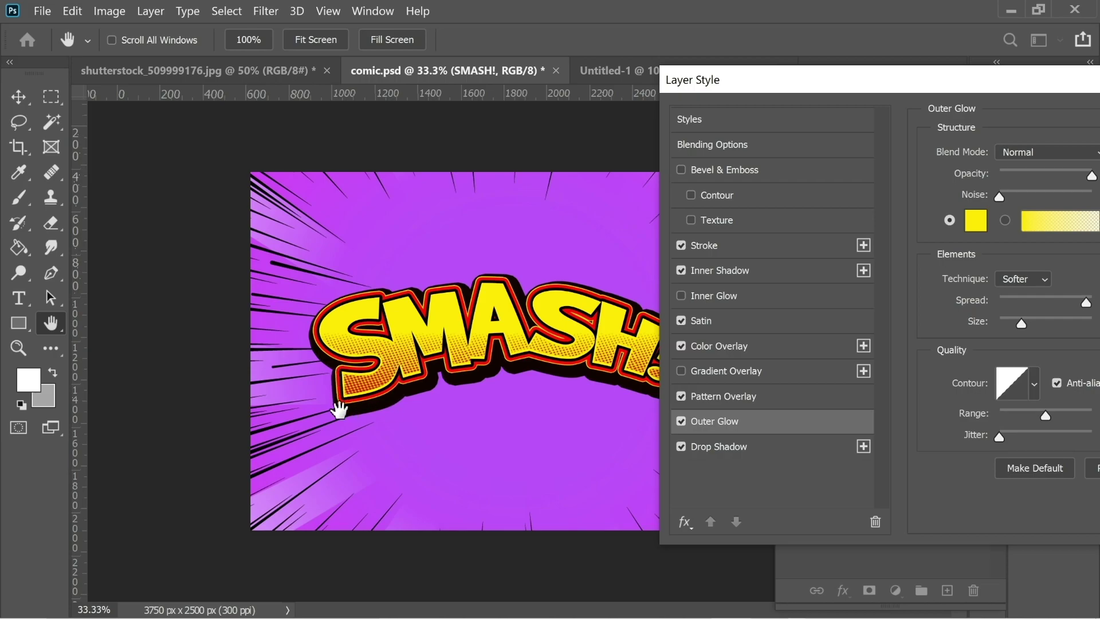
left_click_drag(828, 76, 654, 65)
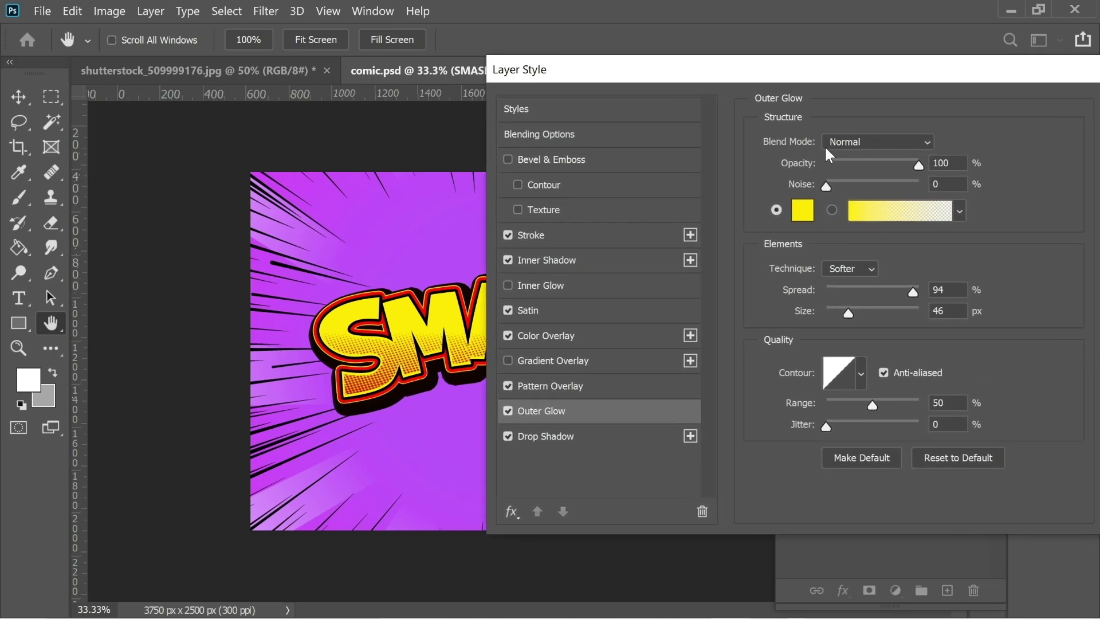
left_click(799, 211)
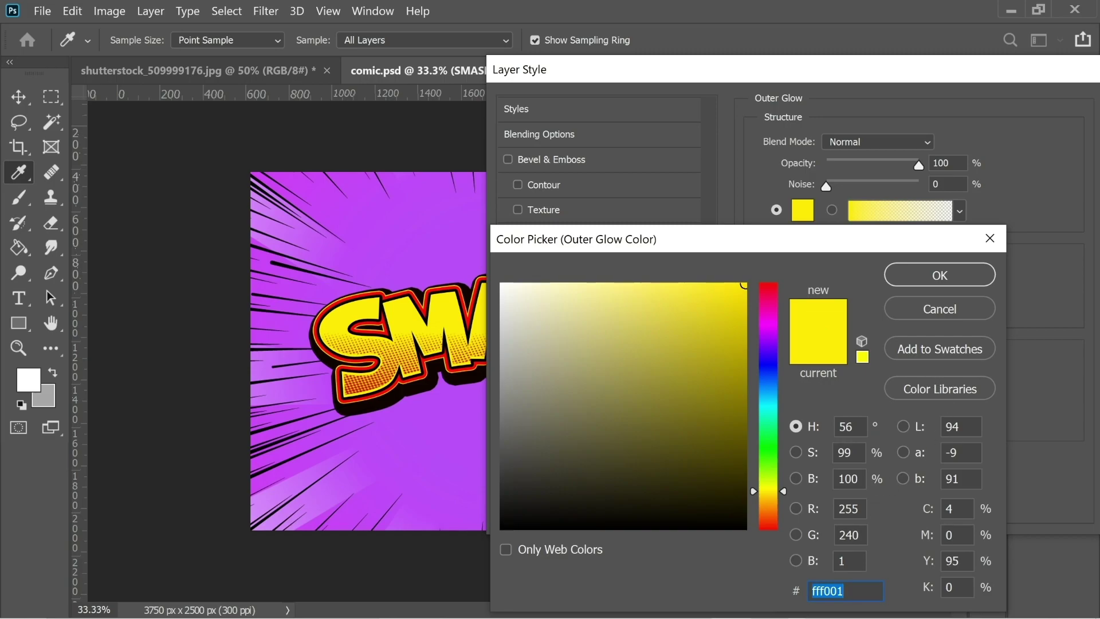
left_click(942, 275)
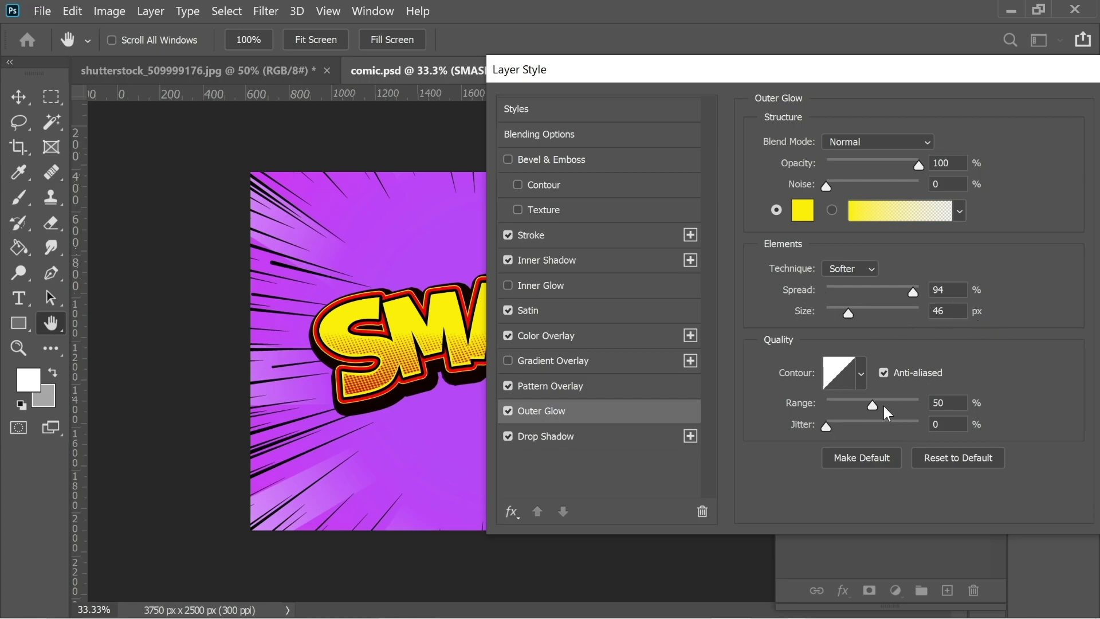
left_click_drag(845, 316, 851, 314)
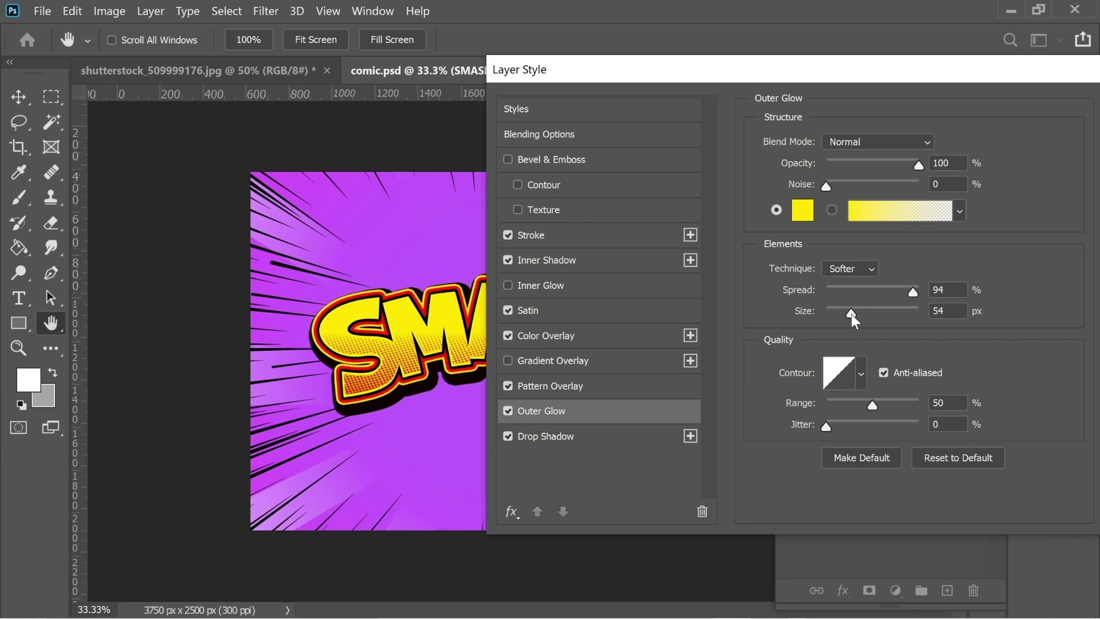
key("ctrl+z")
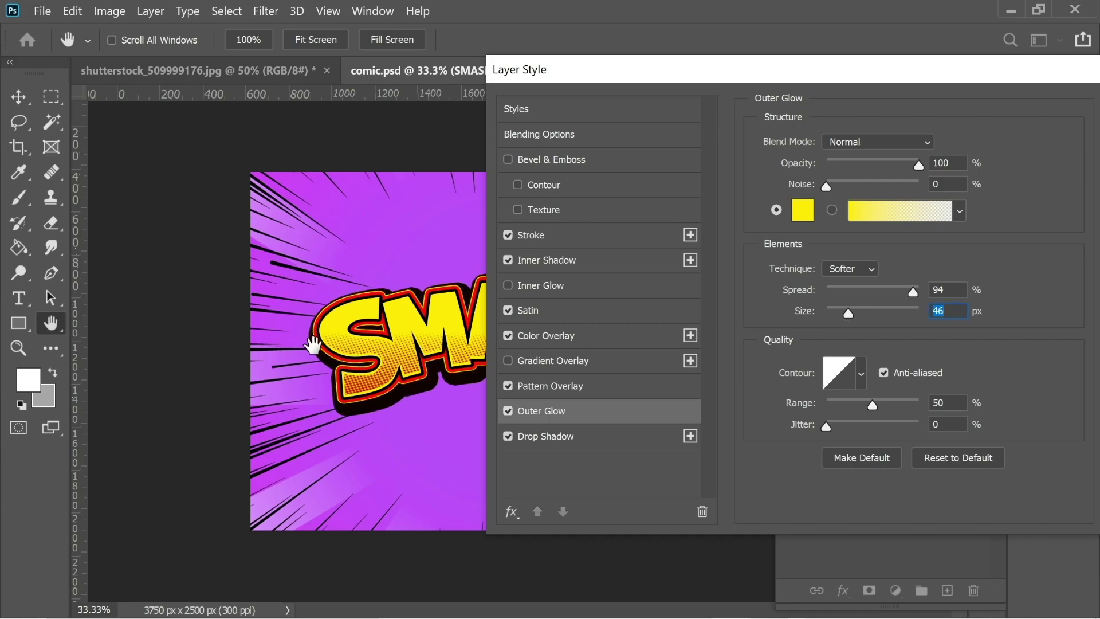
left_click_drag(719, 69, 597, 81)
left_click(903, 122)
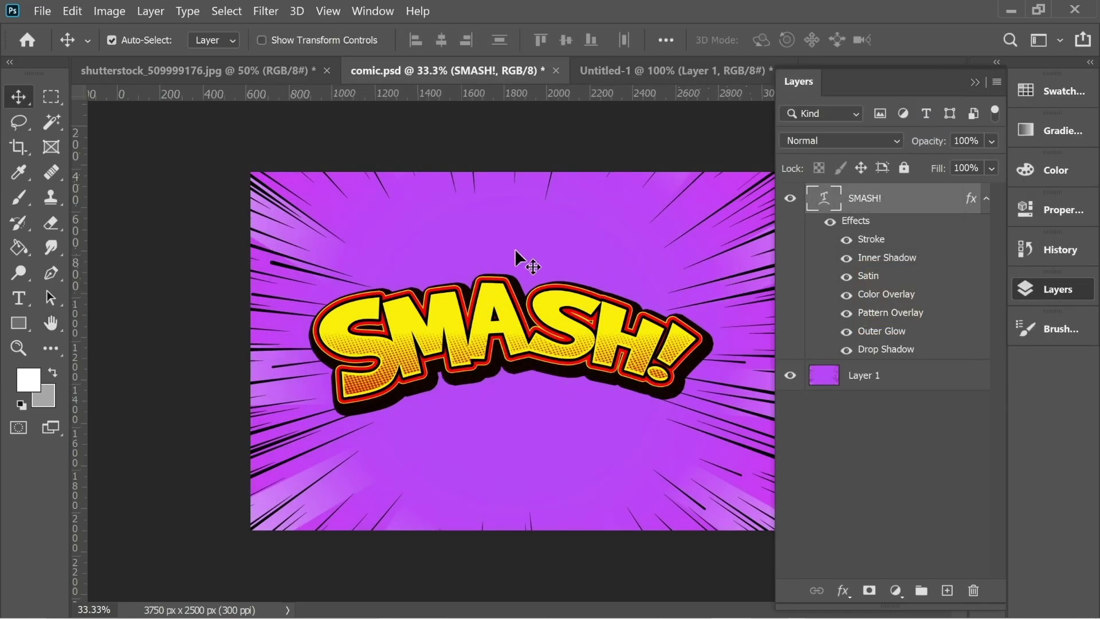
Select Layer 1, the purple burst background, in the Layers panel
left_click(854, 381)
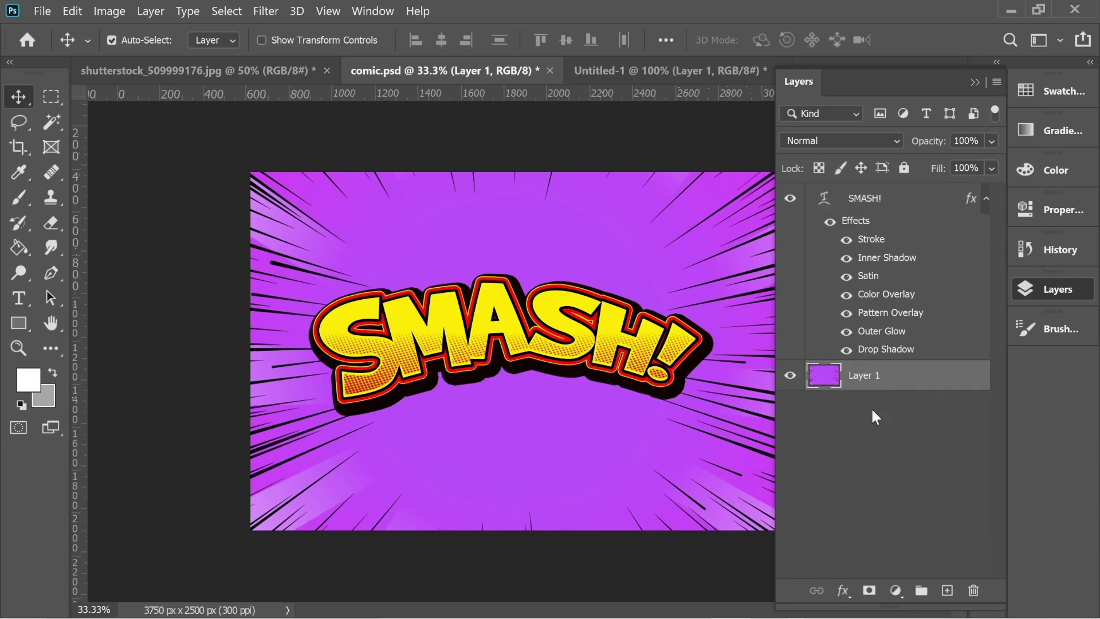